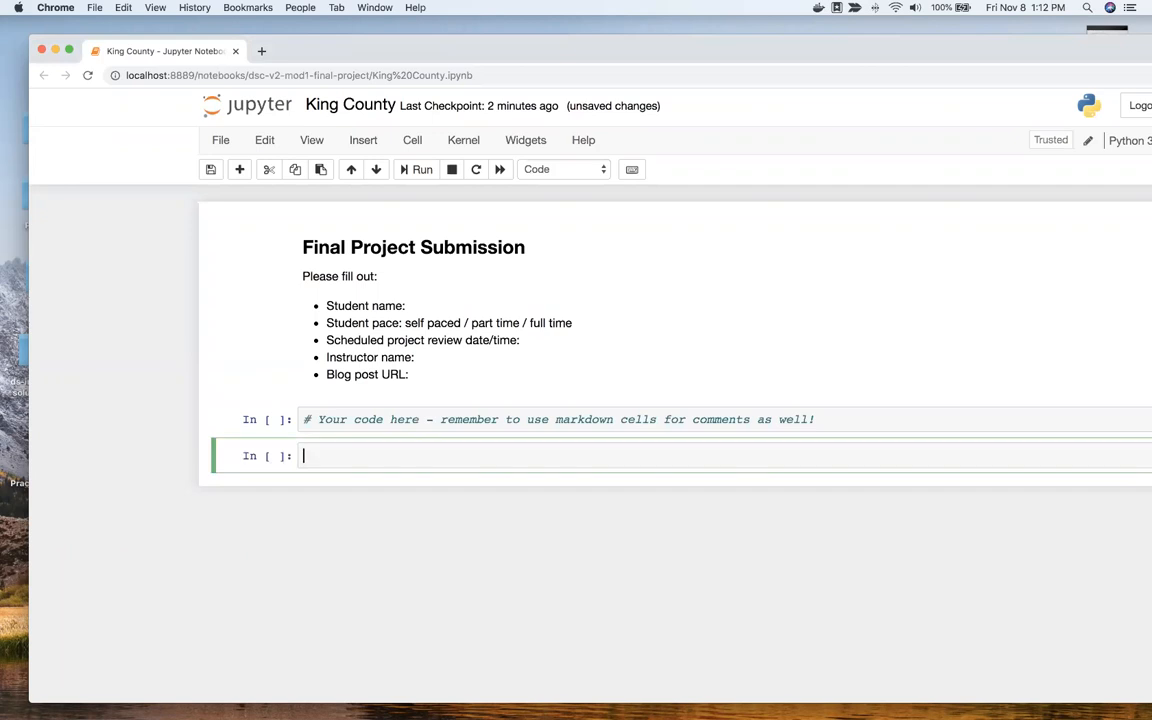
# Import pandas as pd in the empty cell, run it, and list the working directory's files with ls in the following cell
pyautogui.write('import pandas as pd')
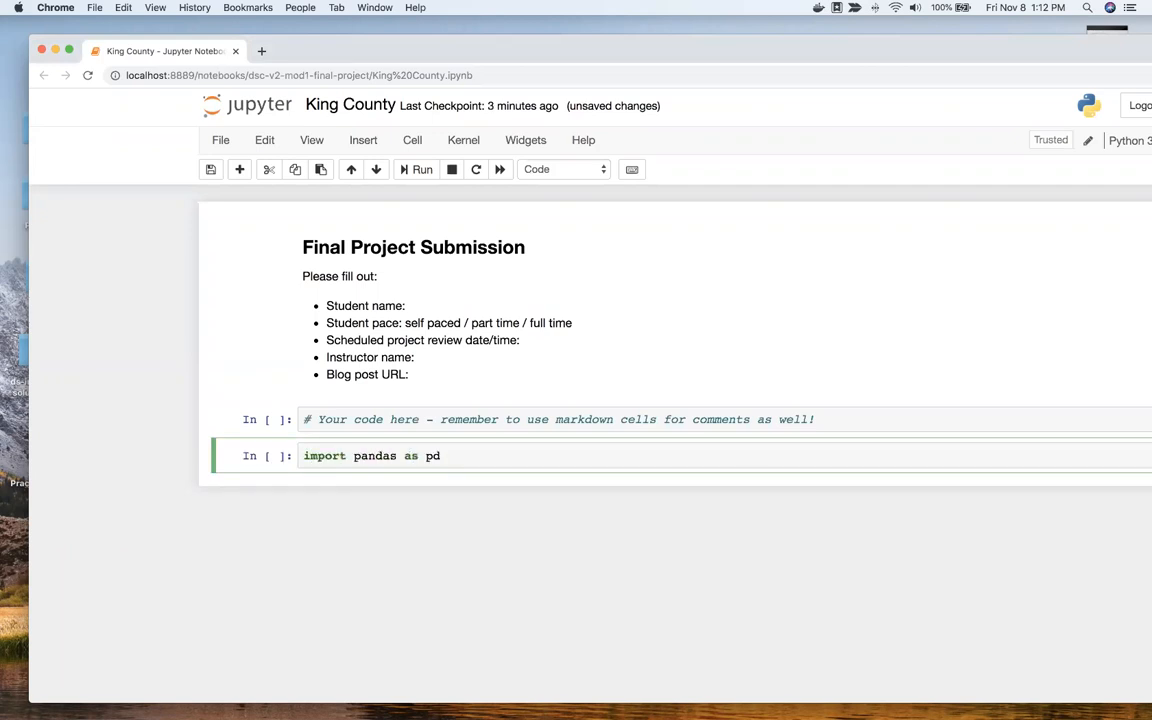
pyautogui.hotkey('shift', 'Return')
pyautogui.write('df')
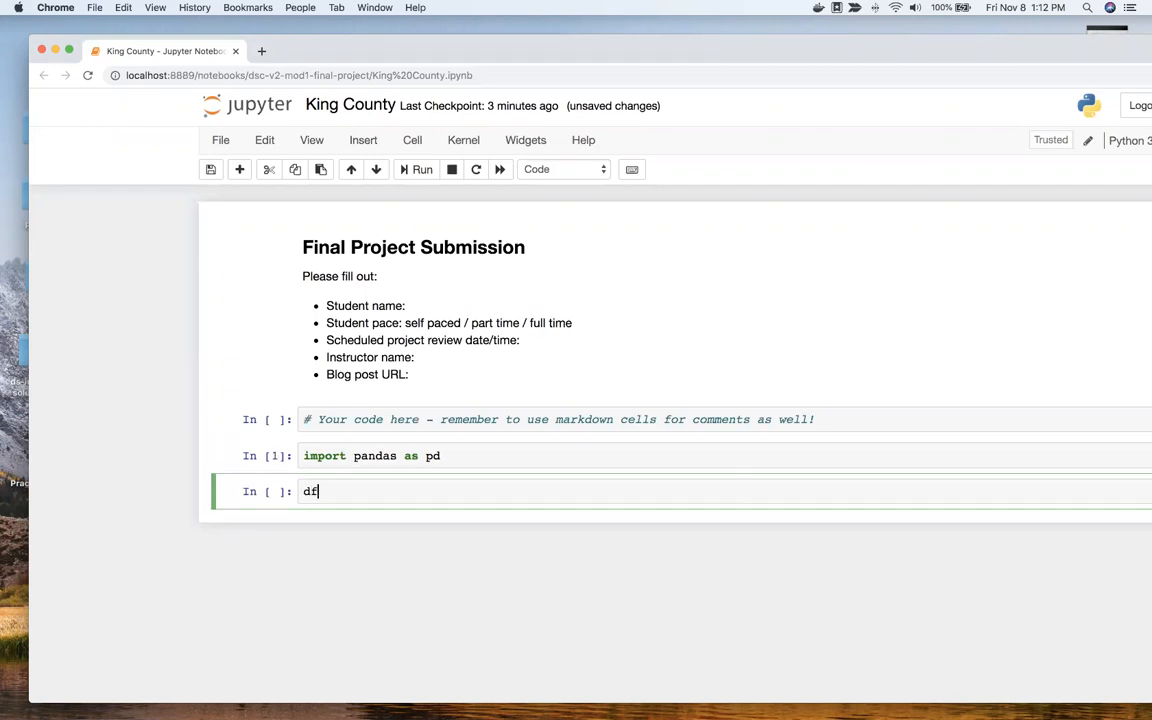
pyautogui.press('BackSpace')
pyautogui.press('BackSpace')
pyautogui.press('BackSpace')
pyautogui.write('ls')
pyautogui.hotkey('shift', 'Return')
# Replace the ls command with df = pd.read_csv('kc_house_data.csv') and run the cell
pyautogui.press('Up')
pyautogui.press('BackSpace')
pyautogui.press('BackSpace')
pyautogui.write('df = pd.rea')
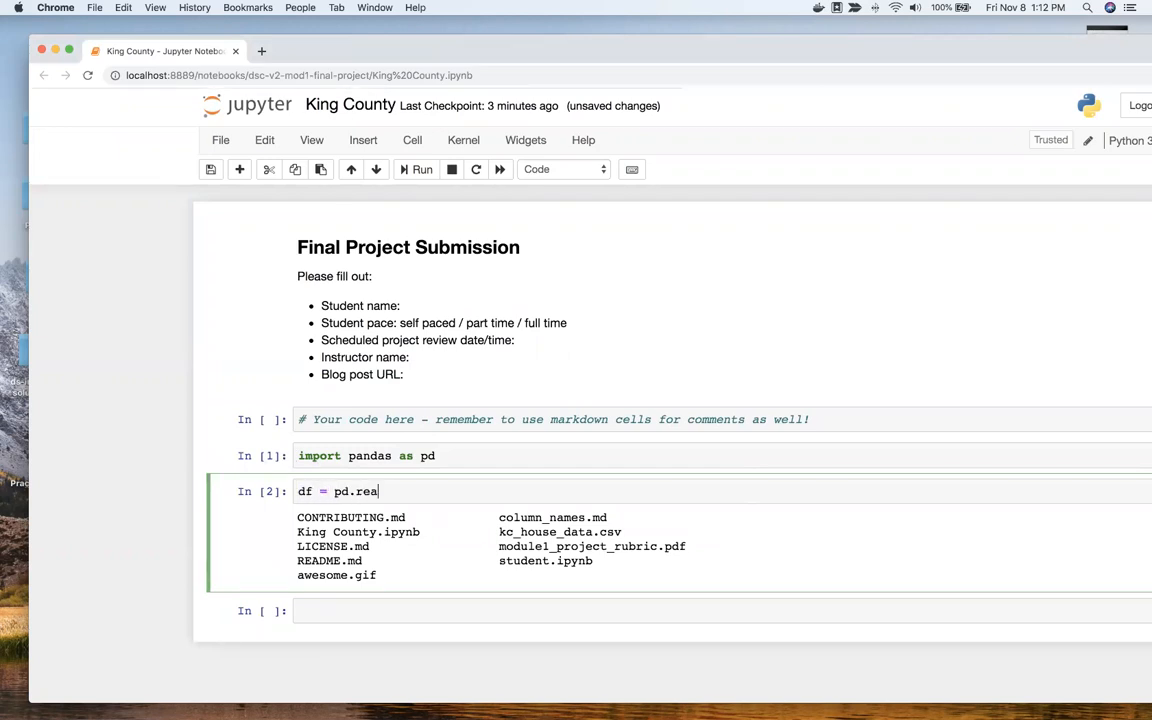
pyautogui.write("d_csv('kc_")
pyautogui.press('Tab')
pyautogui.press('Return')
pyautogui.press('BackSpace')
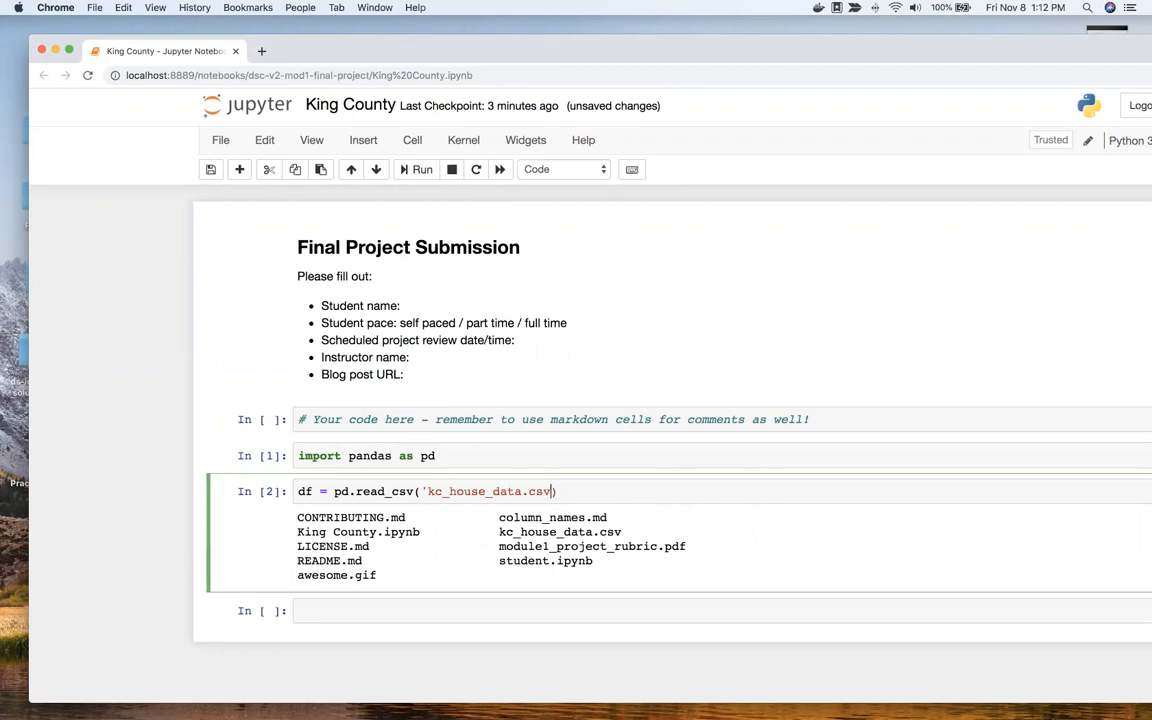
pyautogui.hotkey('shift', 'Return')
# Preview the first rows of the loaded housing data with df.head() in a new cell
pyautogui.write('d')
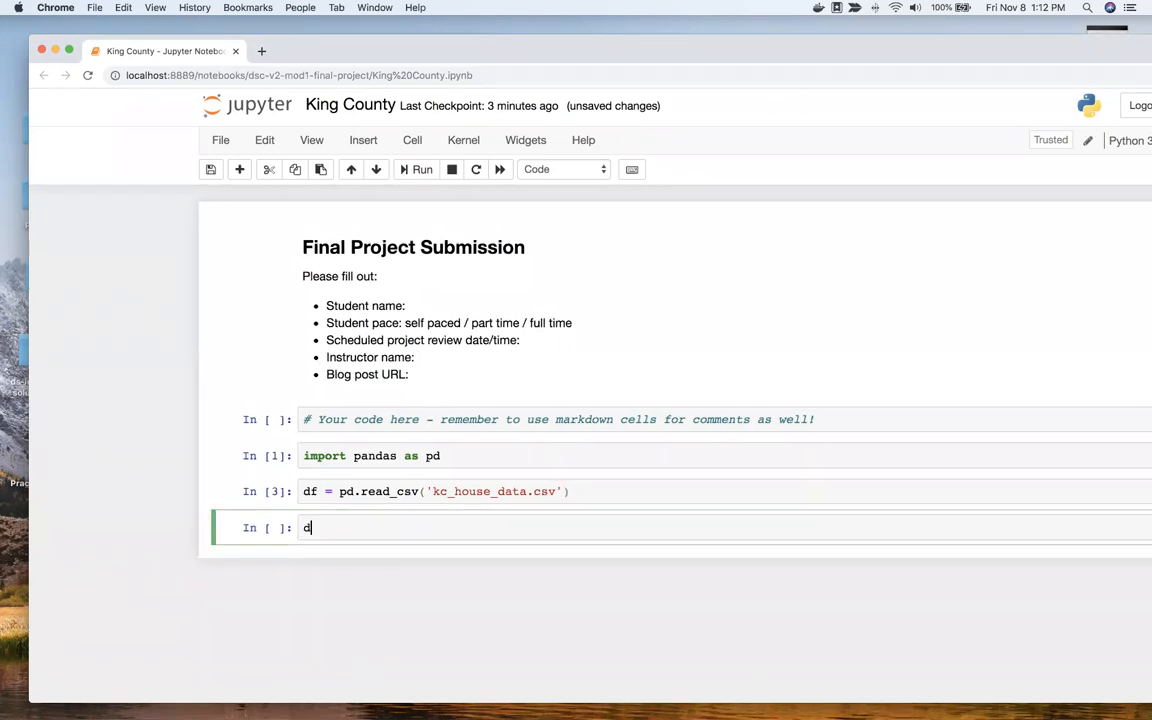
pyautogui.write('f.head()')
pyautogui.hotkey('shift', 'Return')
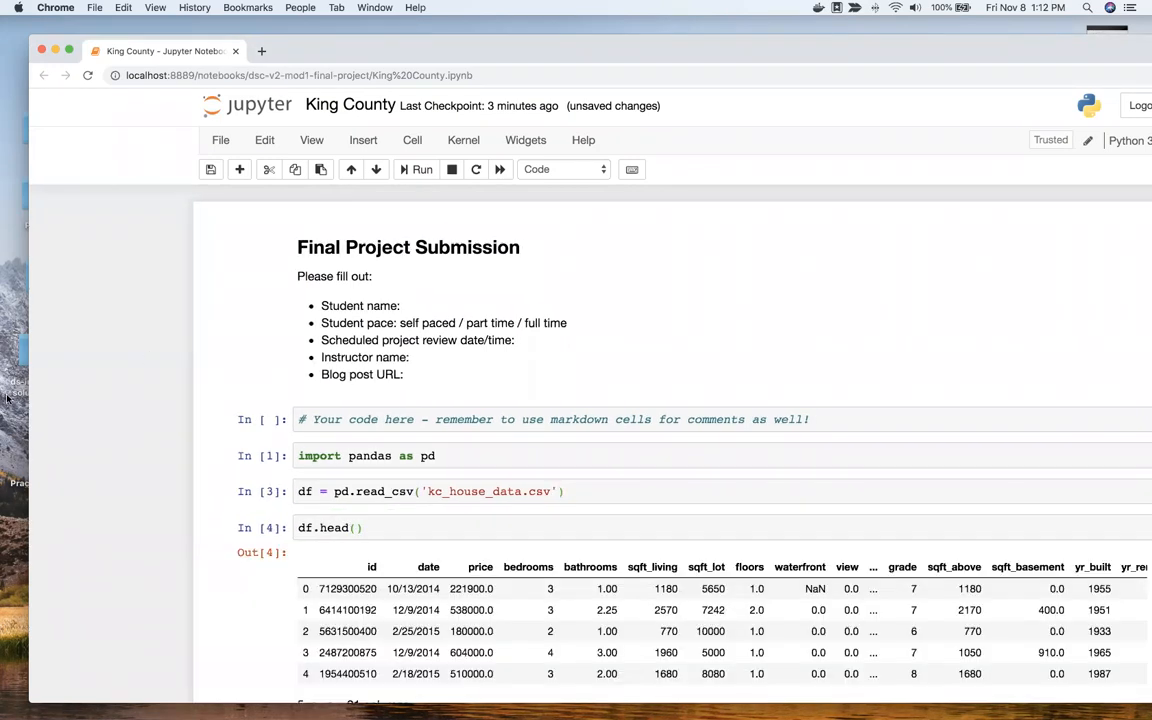
pyautogui.scroll(-3, 338, 478)
# Enter z_score = np.abs(stats.zscore(kc['bedrooms'])) in the empty cell below the data preview
pyautogui.press('super+Tab')
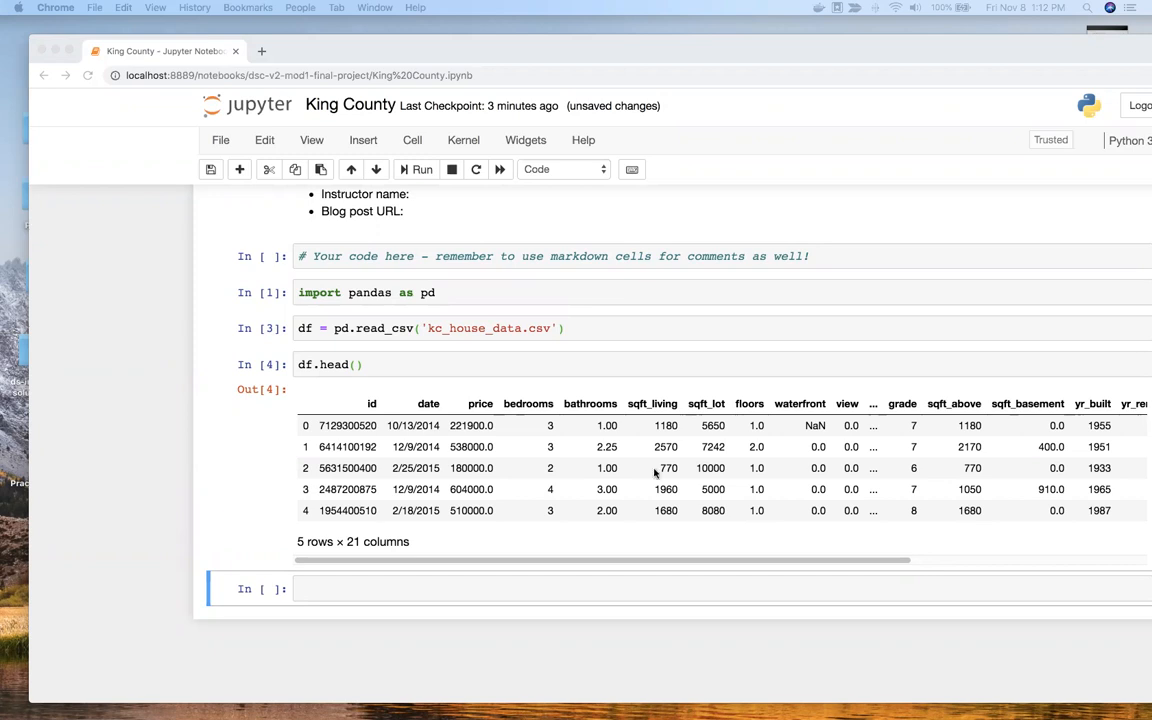
pyautogui.click(340, 591)
pyautogui.write("z_score = np.abs(stats.zscore(kc['bedrooms']))")
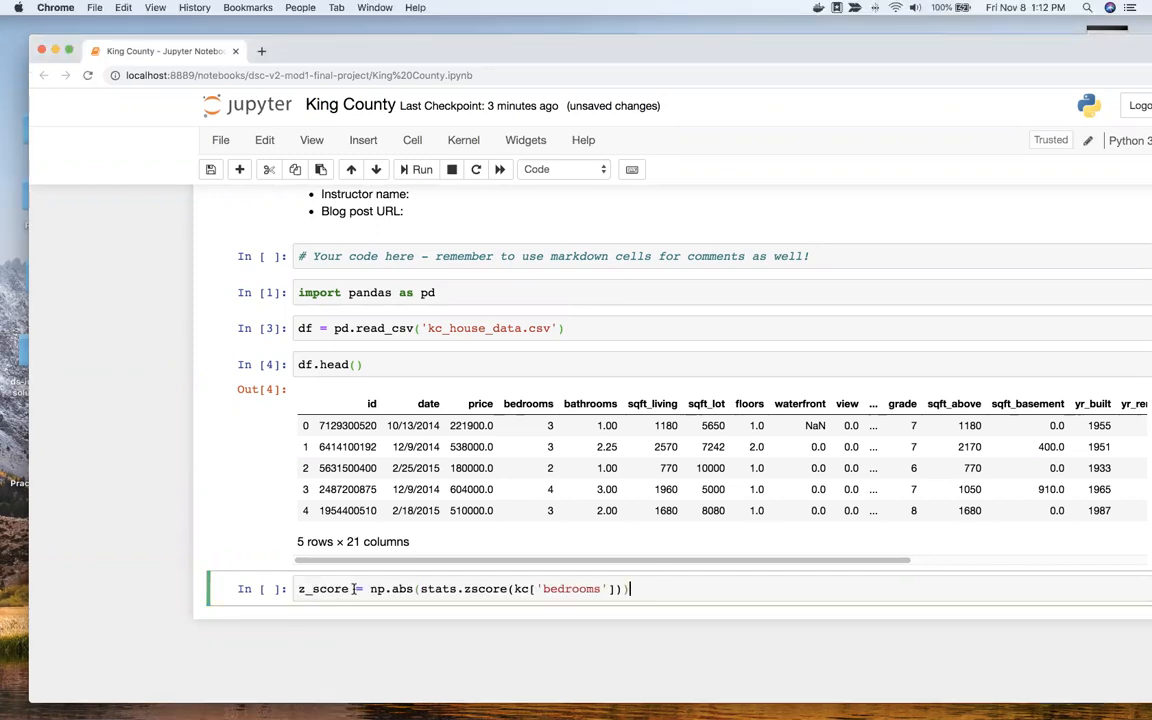
pyautogui.click(0, 472)
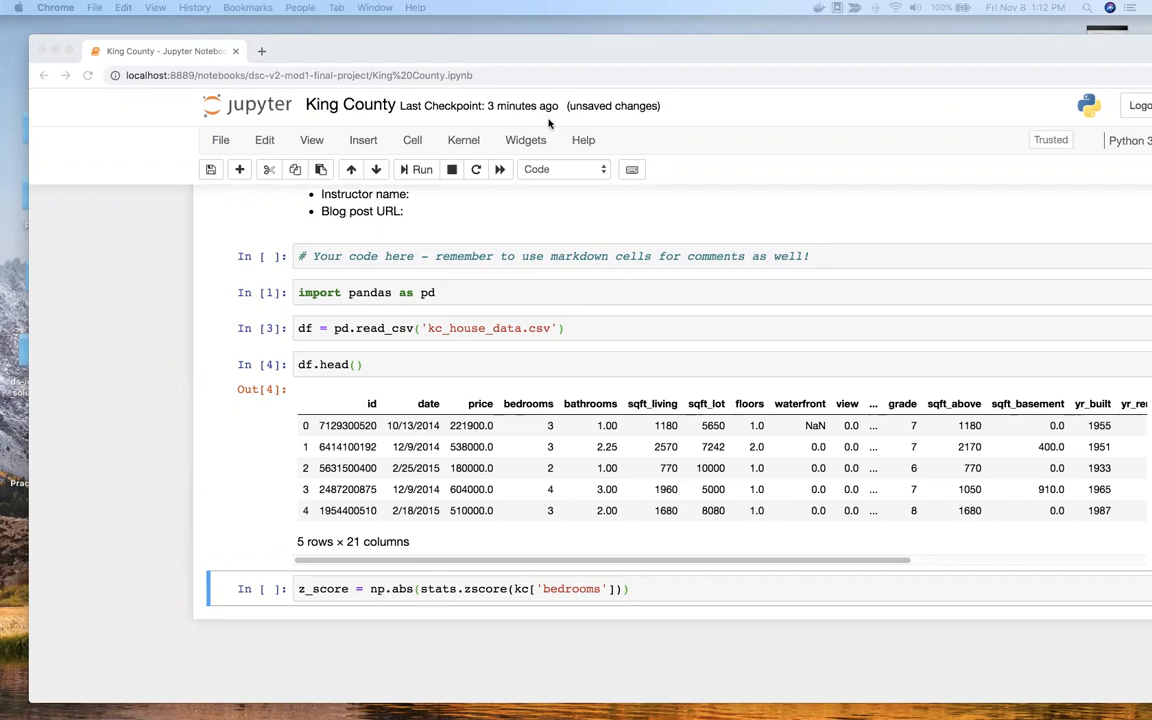
# Add import numpy as np and import scipy.stats as stats below the pandas import in the same cell
pyautogui.click(455, 291)
pyautogui.click(467, 292)
pyautogui.press('Return')
pyautogui.write('import numpy as np')
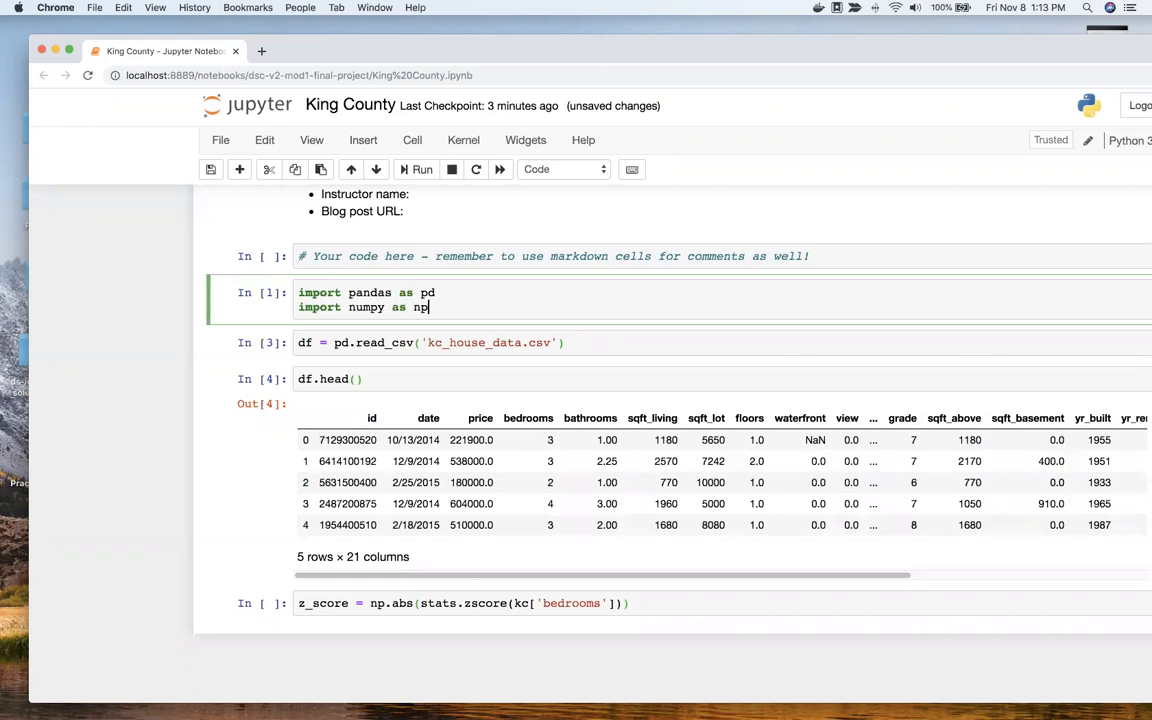
pyautogui.press('Return')
pyautogui.write('import scipy.states')
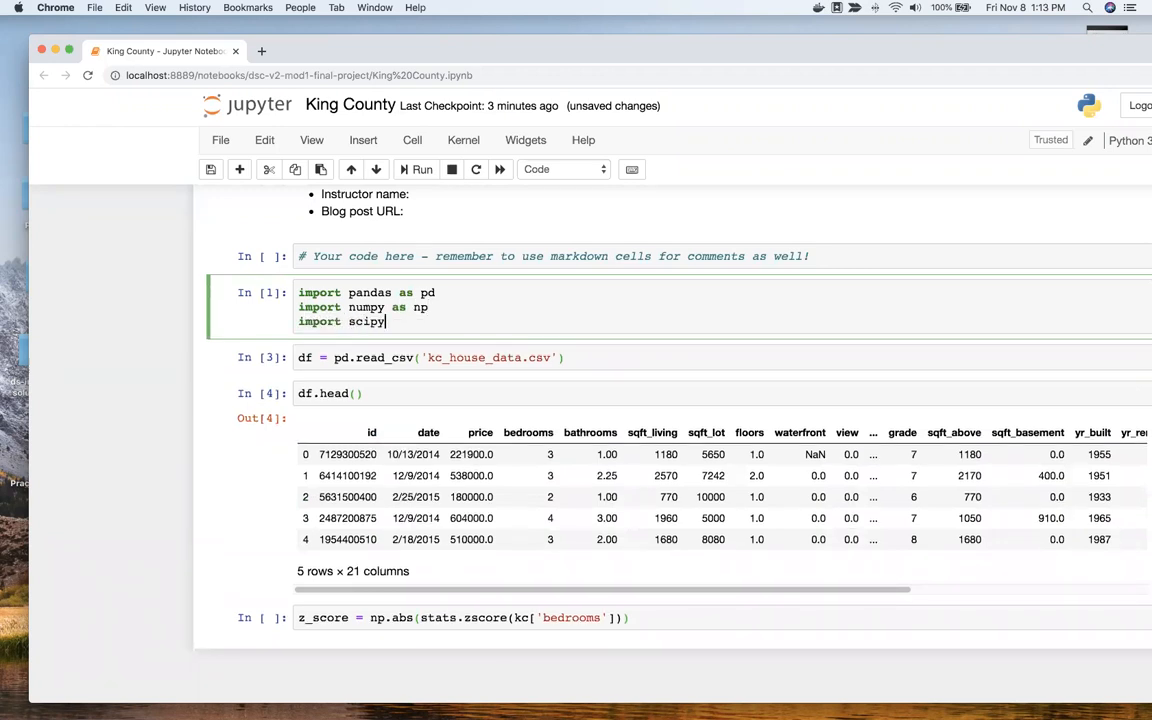
pyautogui.press('BackSpace')
pyautogui.press('BackSpace')
pyautogui.write('s as stats')
# Run the import, CSV loading, df.head() and z_score cells in order
pyautogui.hotkey('shift', 'Return')
pyautogui.hotkey('shift', 'Return')
pyautogui.hotkey('shift', 'Return')
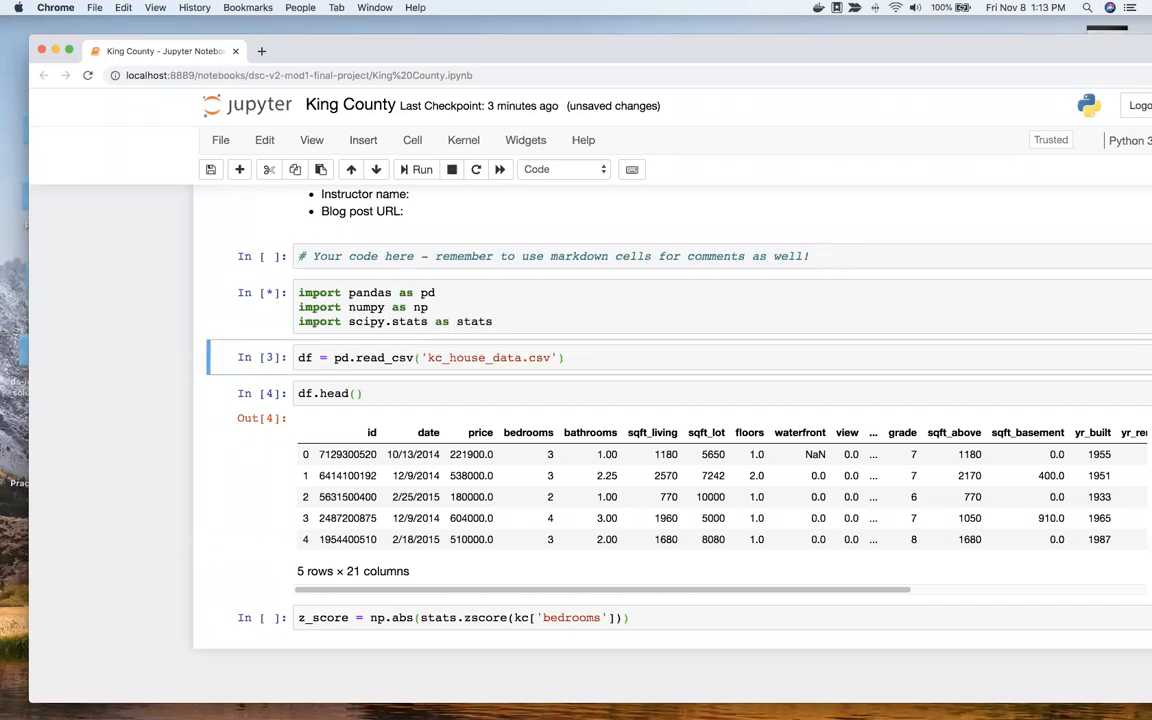
pyautogui.hotkey('shift', 'Return')
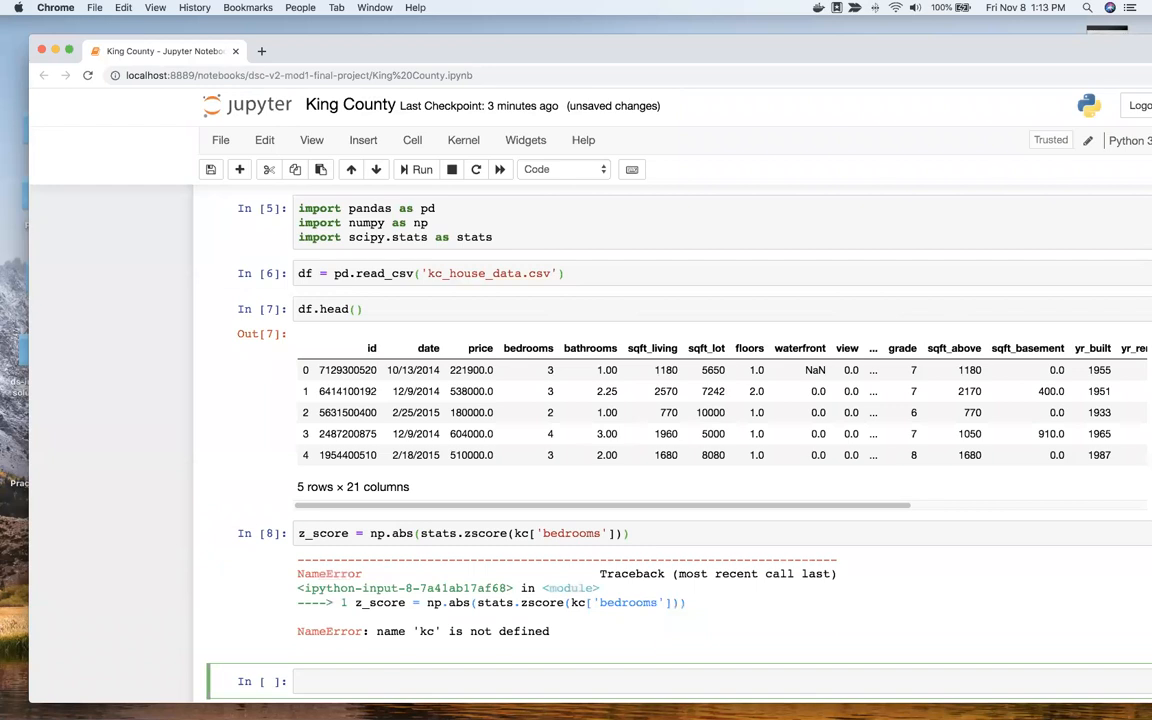
# Change the dataframe name kc to df in the z_score calculation and run the cell
pyautogui.click(531, 533)
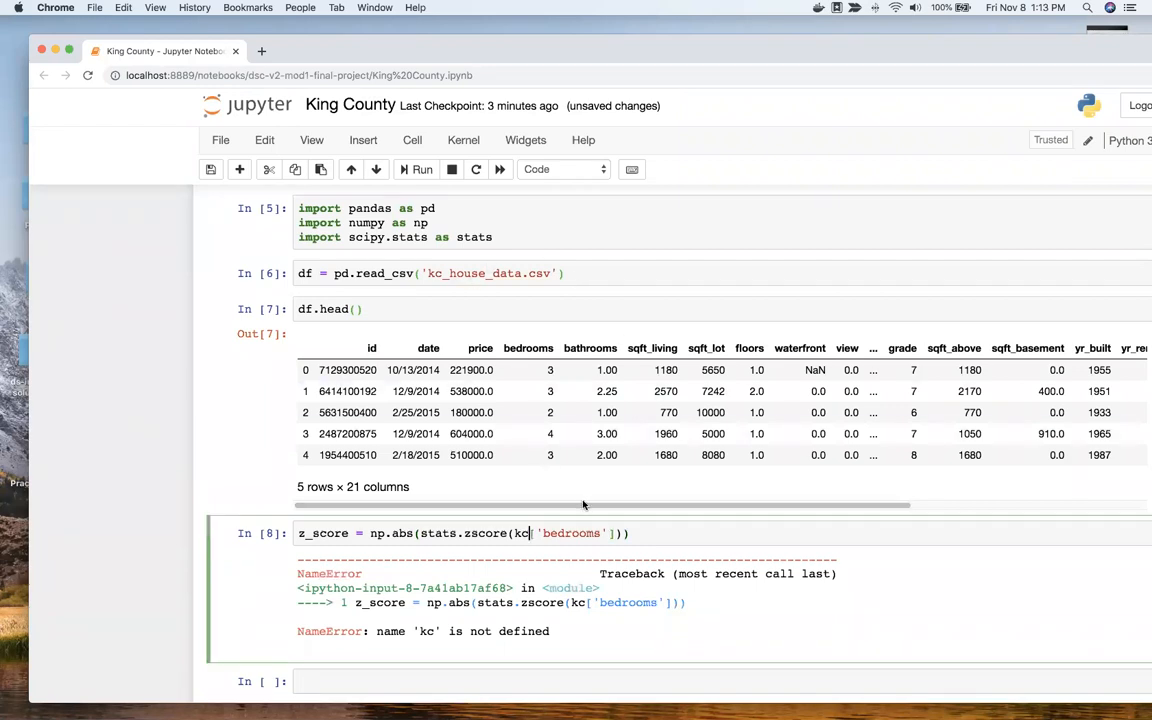
pyautogui.press('BackSpace')
pyautogui.press('BackSpace')
pyautogui.write('df')
pyautogui.hotkey('shift', 'Return')
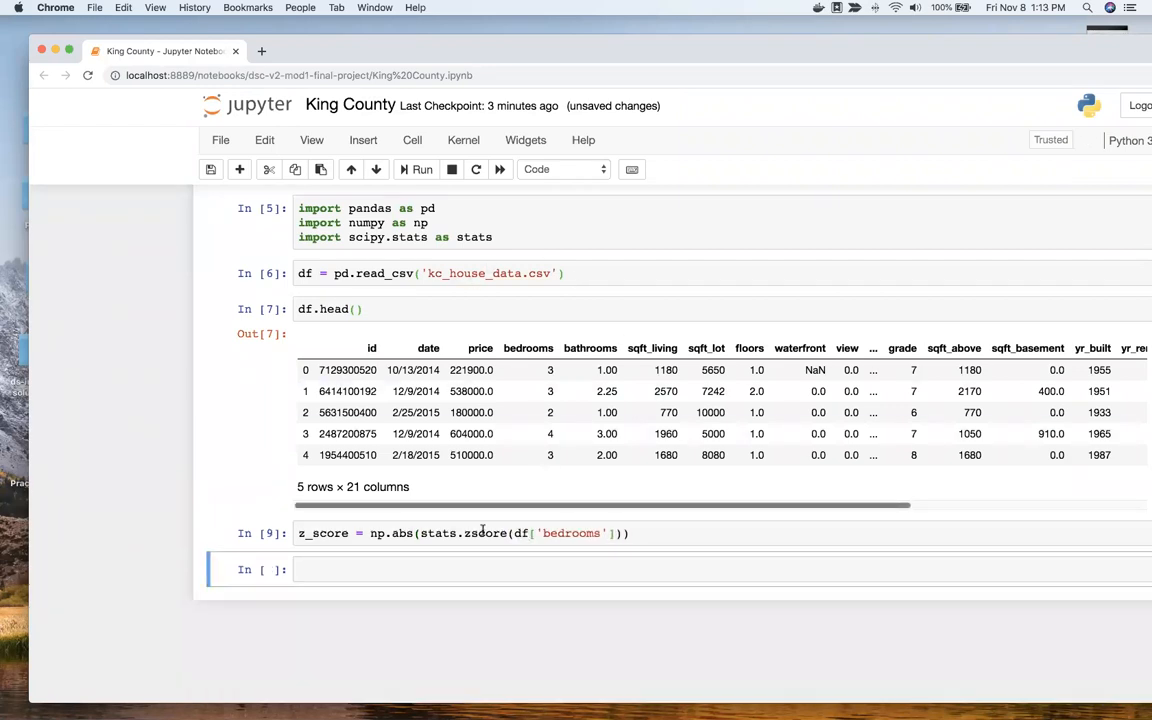
# Output the z_score array in a new cell, using the exact variable name z_score
pyautogui.write('z_scores')
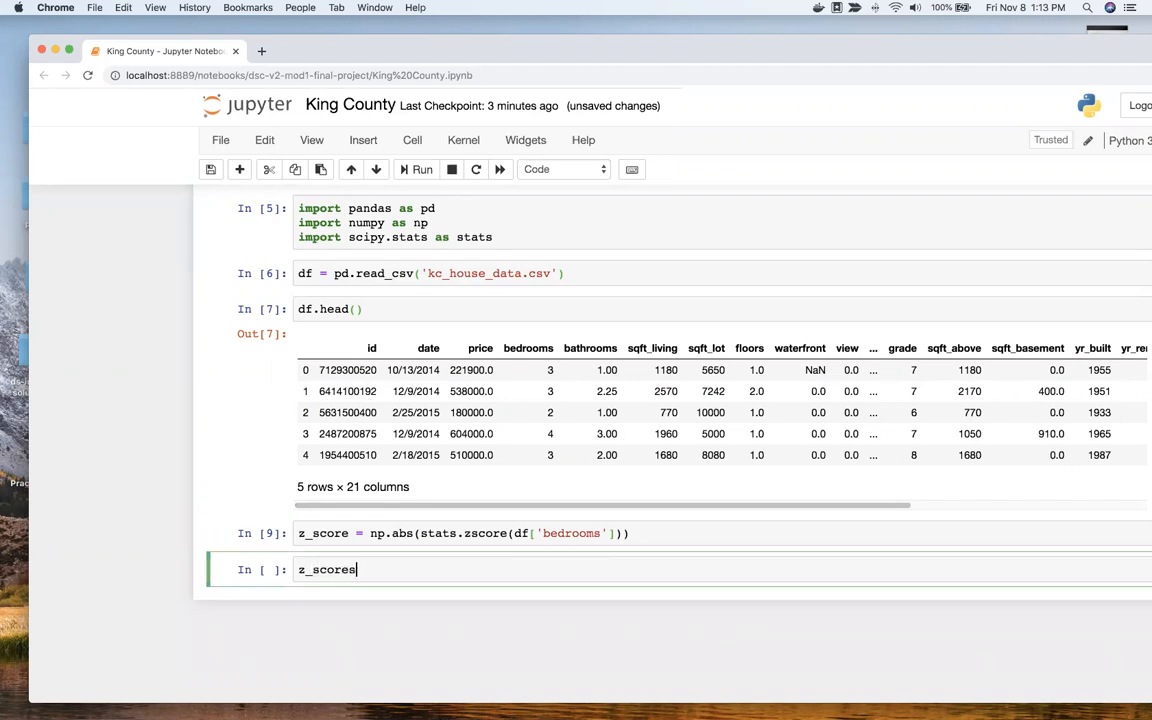
pyautogui.hotkey('shift', 'Return')
pyautogui.click(355, 528)
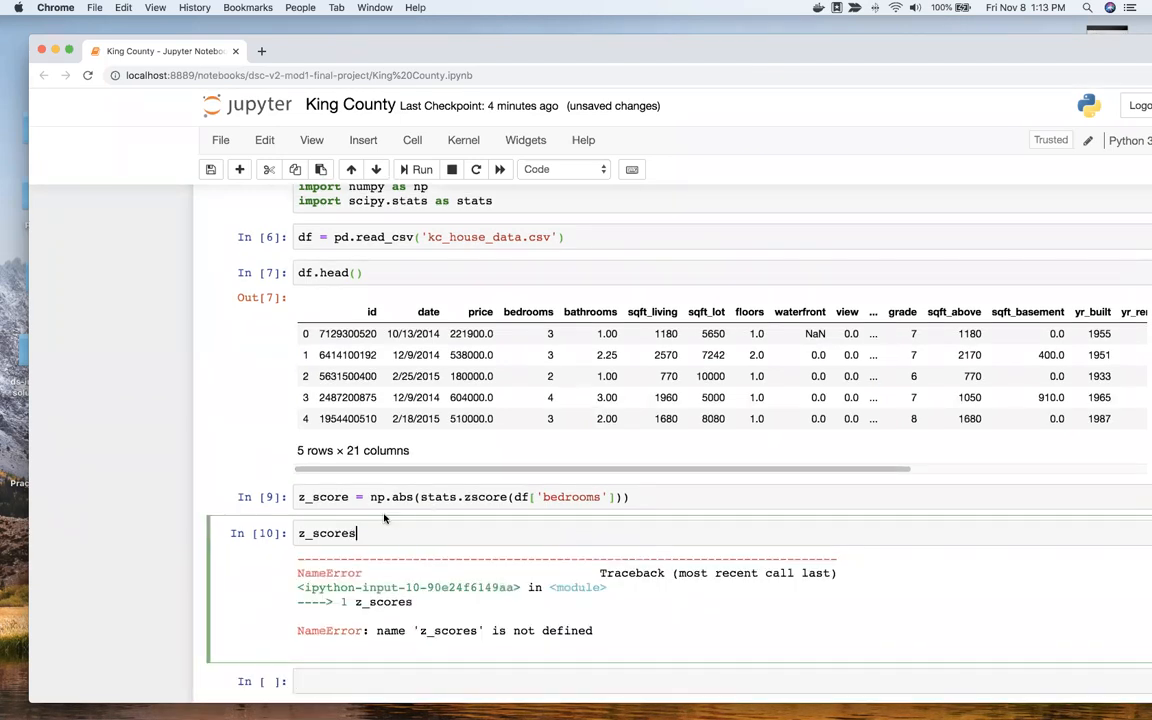
pyautogui.press('BackSpace')
pyautogui.hotkey('shift', 'Return')
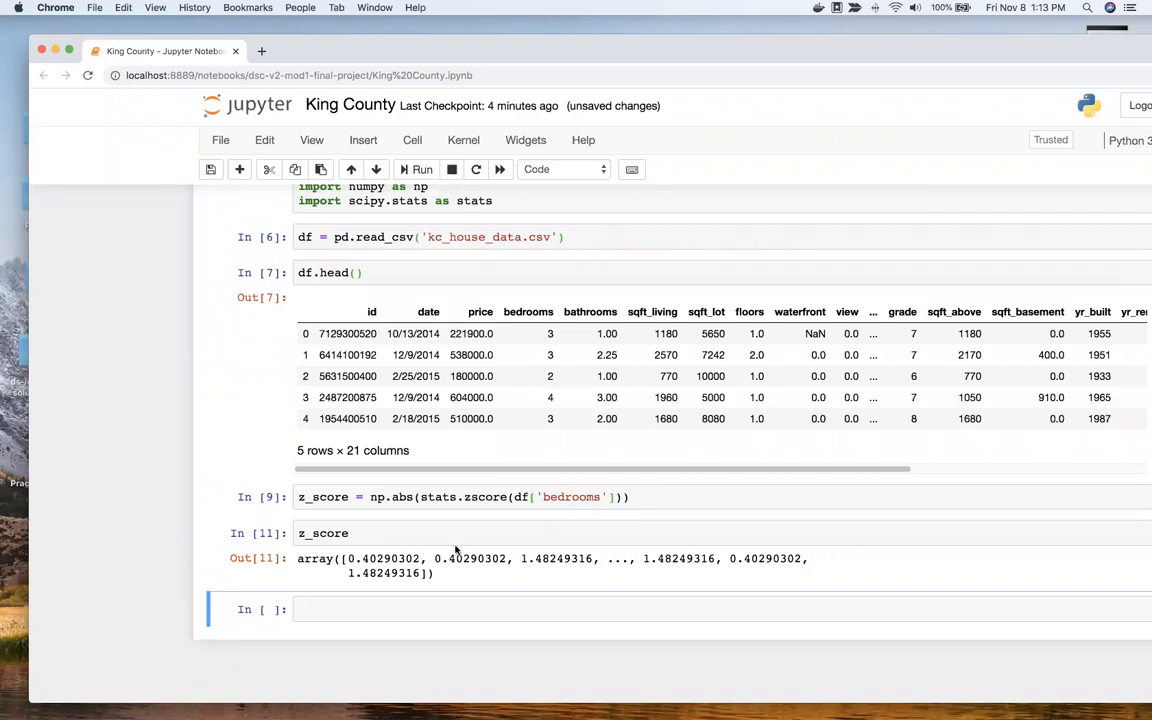
# Output summary statistics for the bedrooms column with df['bedrooms'].describe() in a new cell
pyautogui.scroll(-1, 530, 524)
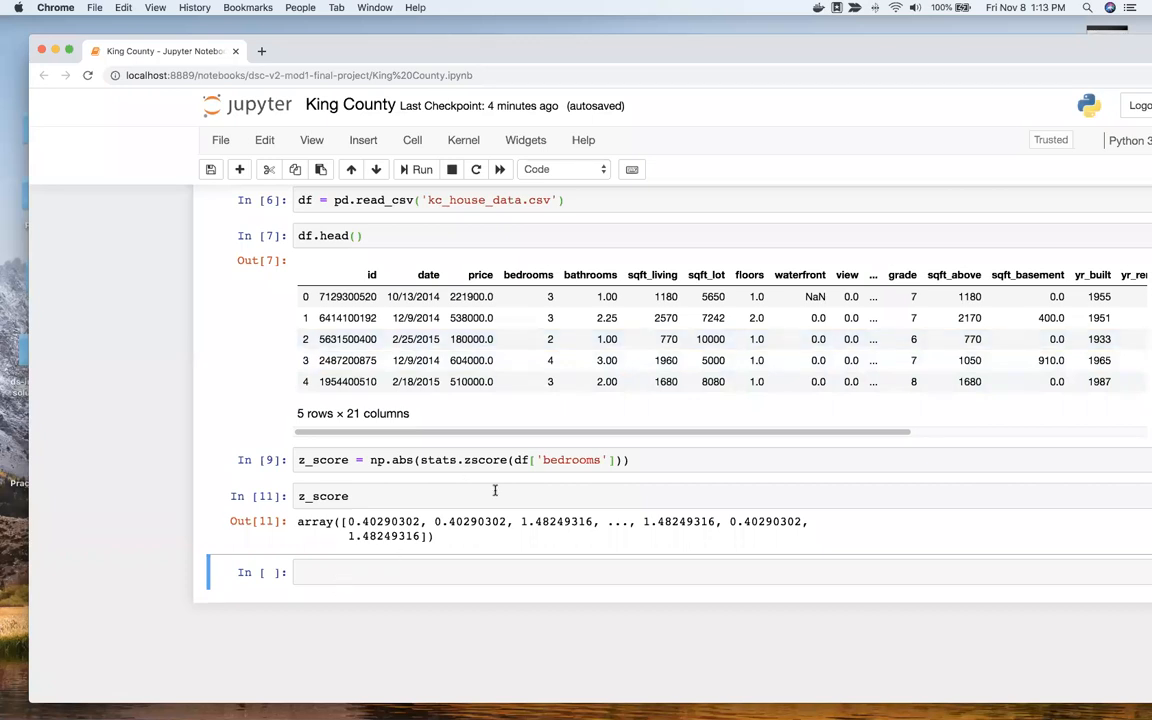
pyautogui.click(311, 572)
pyautogui.write("df['bedrooms']")
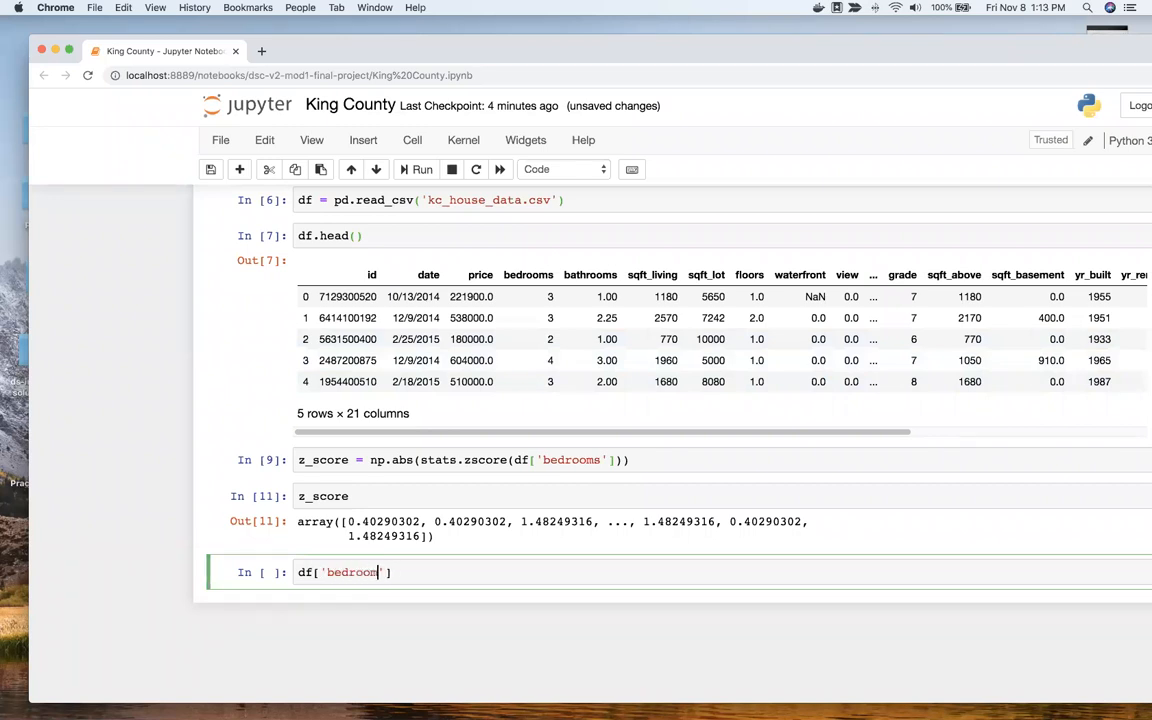
pyautogui.write('.describe(')
pyautogui.hotkey('shift', 'Return')
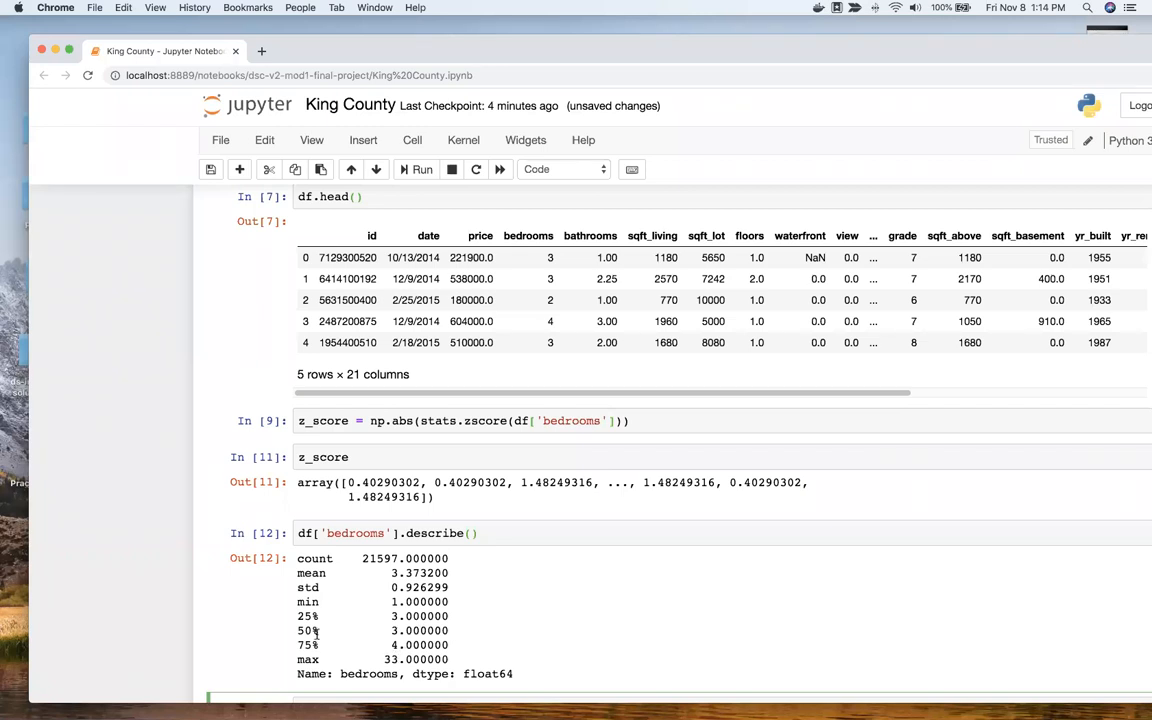
# In a new cell, create an empty above_three list and run a loop over enumerate(z_score) that prints each index and value
pyautogui.scroll(-1, 313, 630)
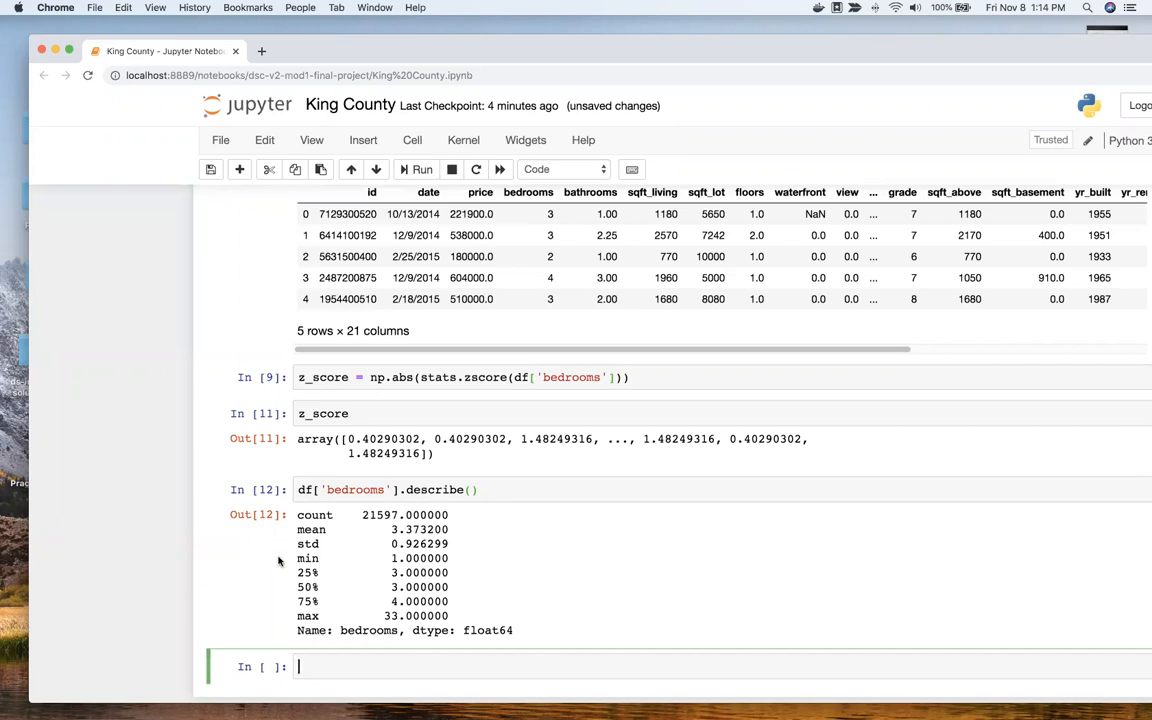
pyautogui.scroll(-1, 377, 509)
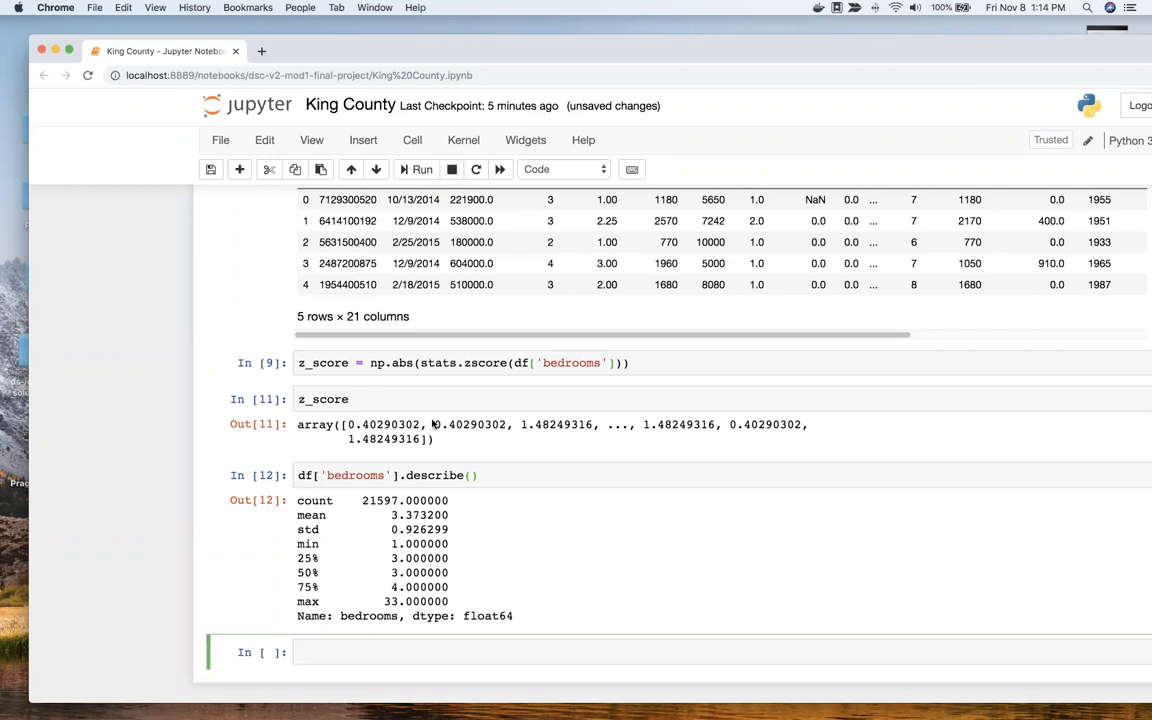
pyautogui.scroll(1, 380, 438)
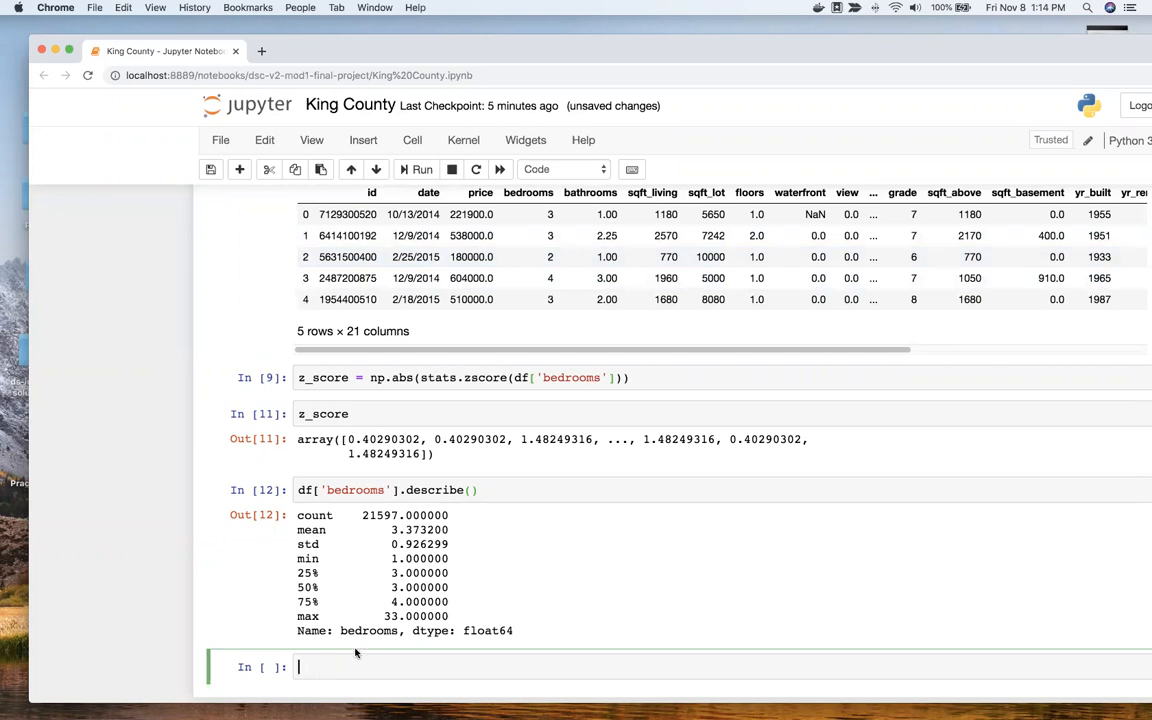
pyautogui.write('above_three = [')
pyautogui.press('Return')
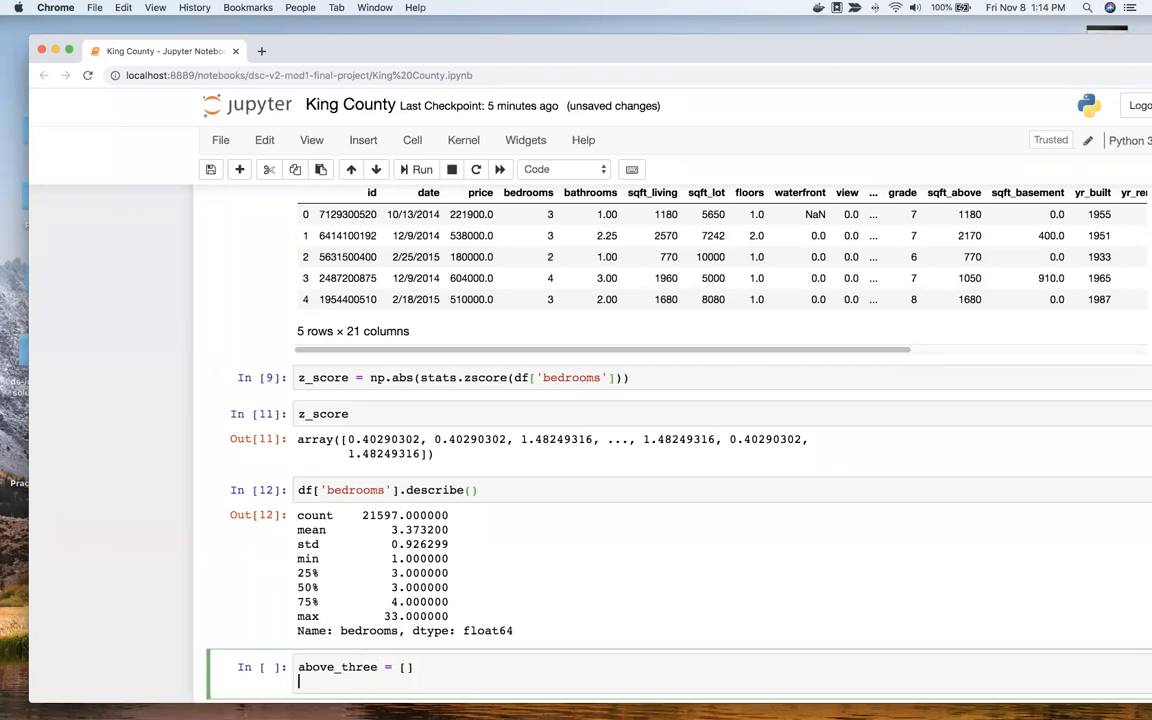
pyautogui.write('for index, value in enume')
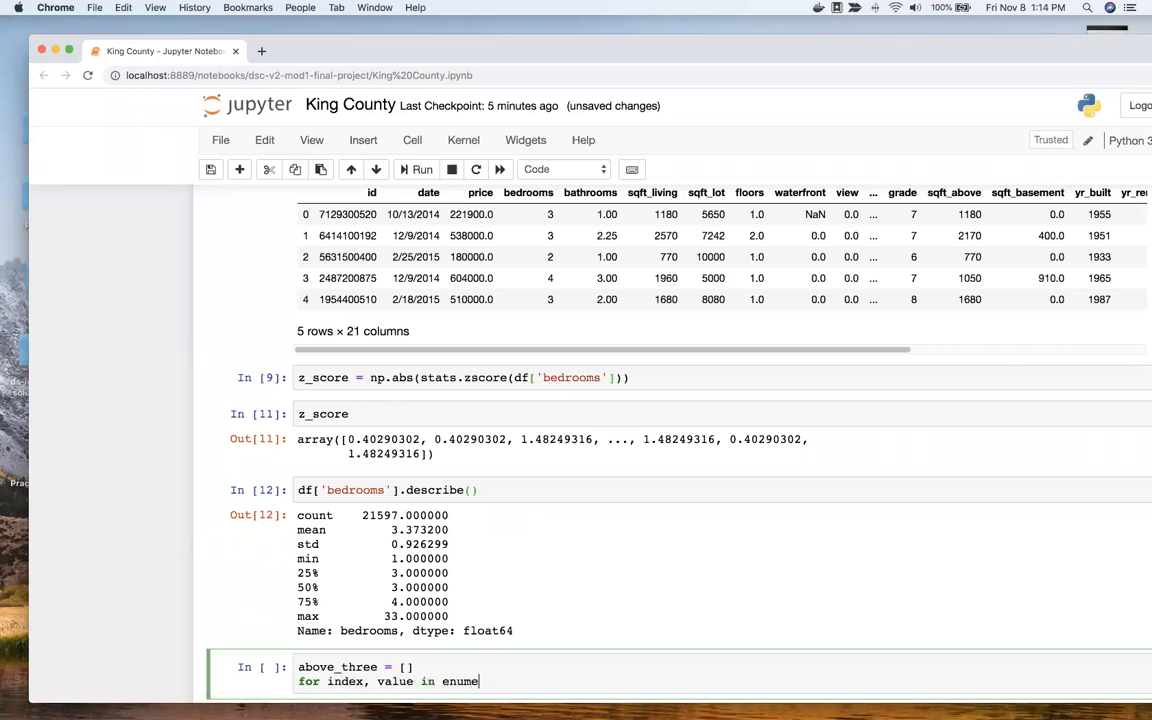
pyautogui.write('rate(z_score')
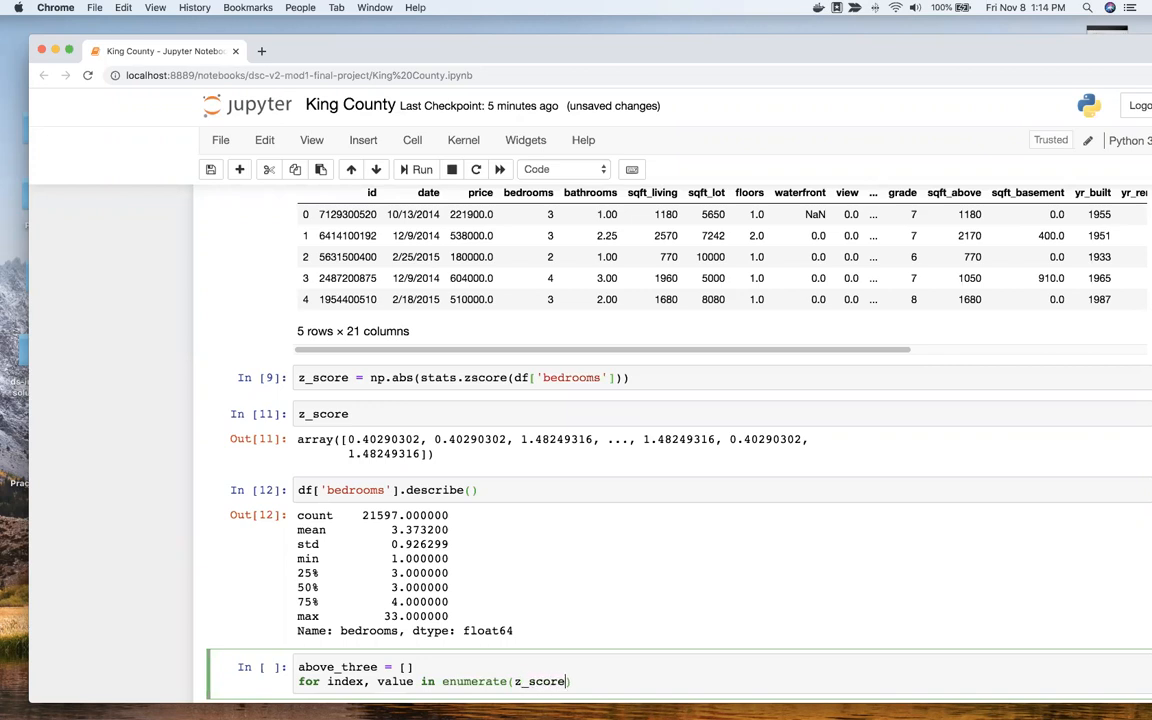
pyautogui.write('):')
pyautogui.press('Return')
pyautogui.write('print(')
pyautogui.write('index, value')
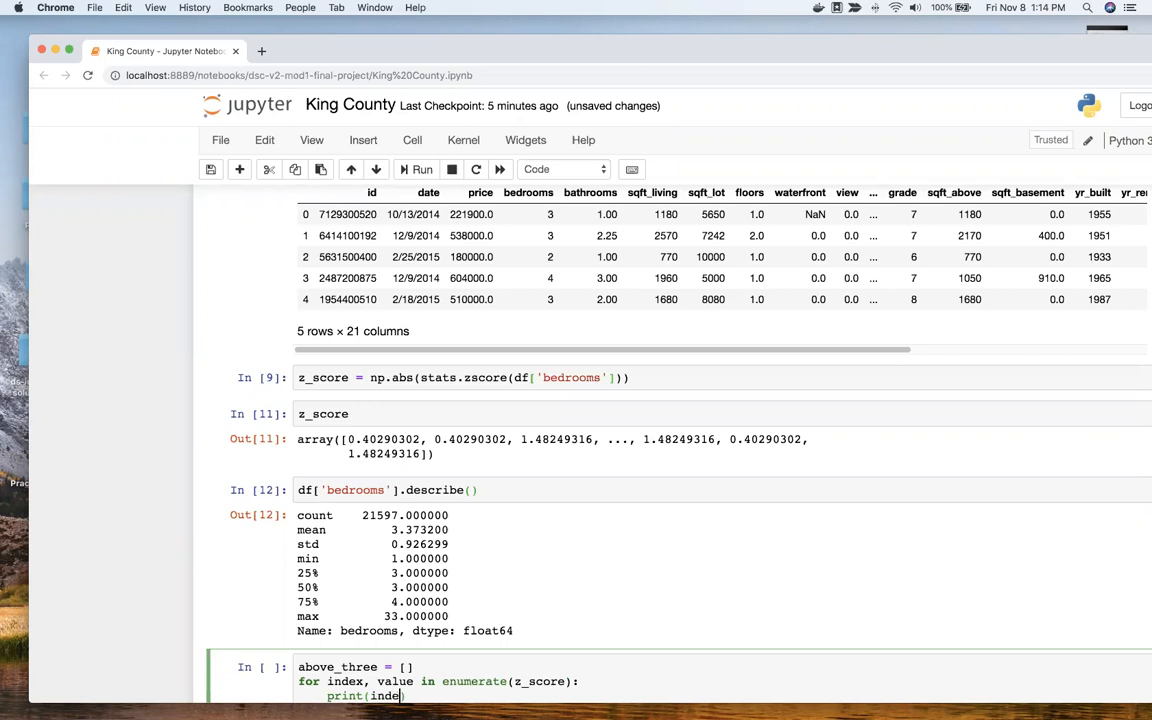
pyautogui.hotkey('shift', 'Return')
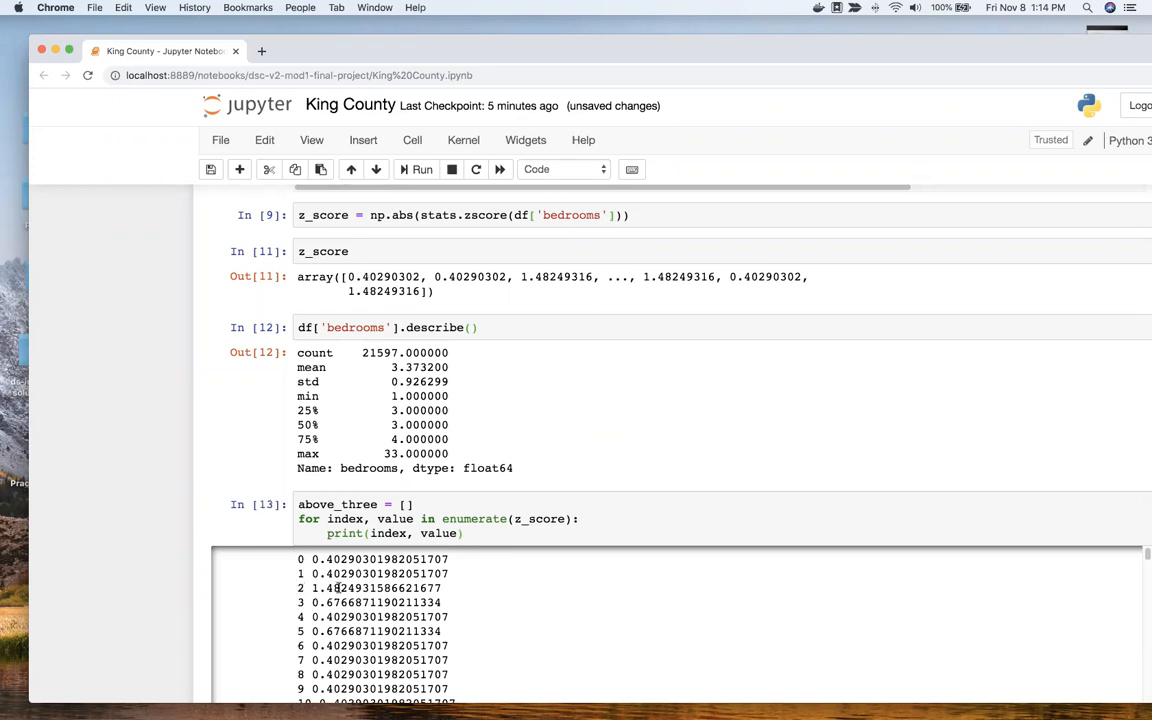
# Replace the loop's print line with if value > 3: and above_three.append(index), and rerun the cell
pyautogui.scroll(5, 313, 319)
pyautogui.scroll(-6, 313, 319)
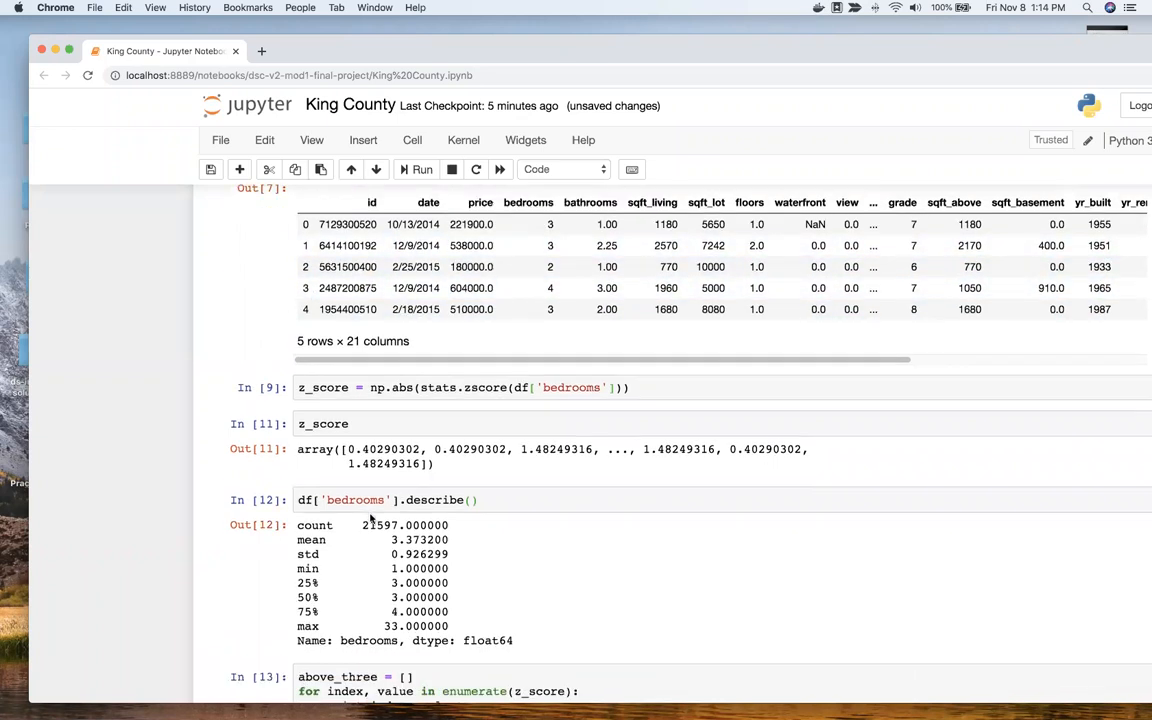
pyautogui.click(318, 483)
pyautogui.click(327, 497)
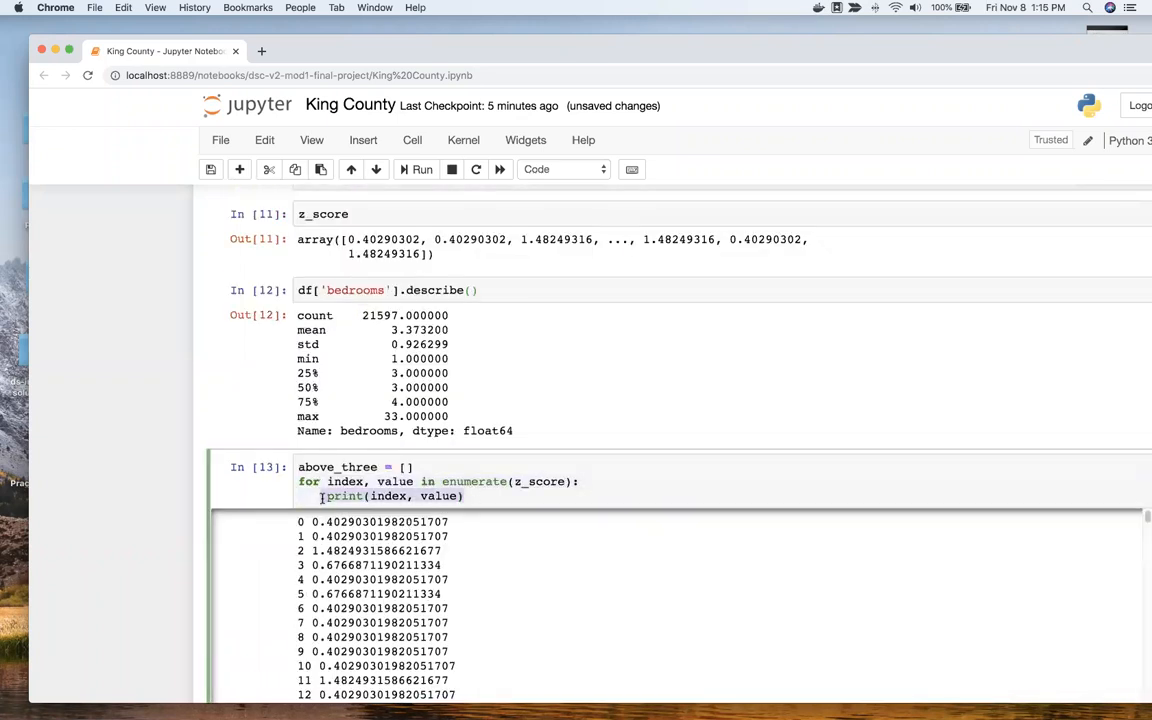
pyautogui.press('BackSpace')
pyautogui.write('if value > ')
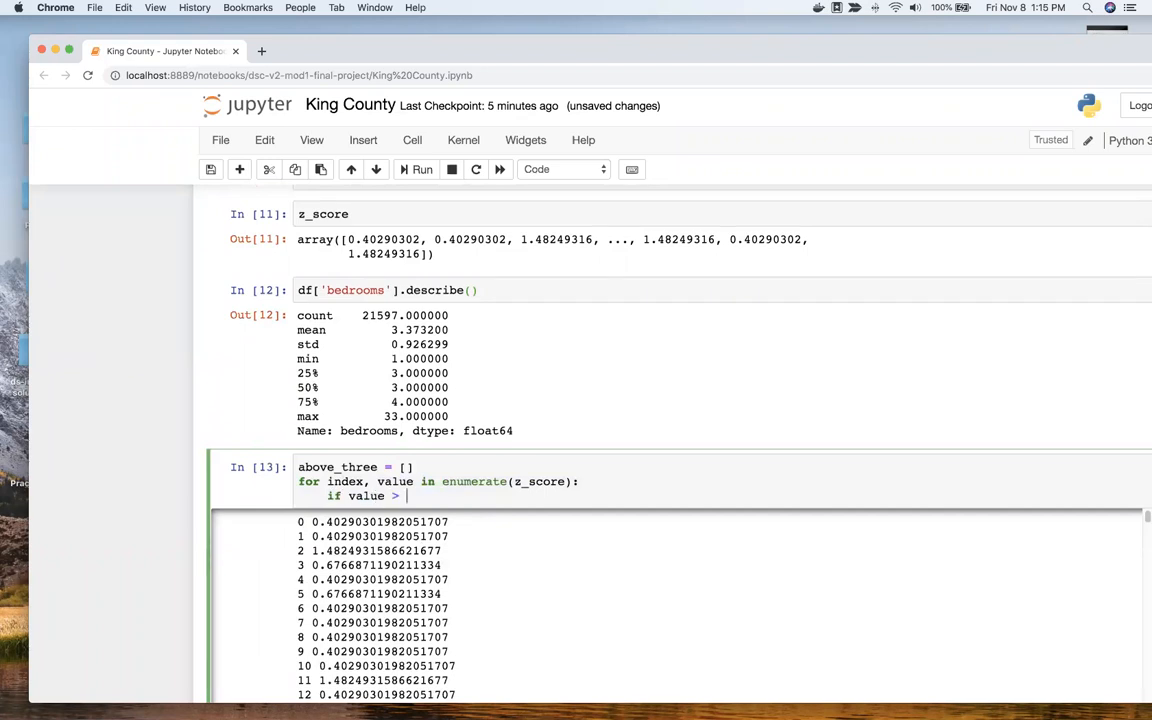
pyautogui.write('3:')
pyautogui.press('Return')
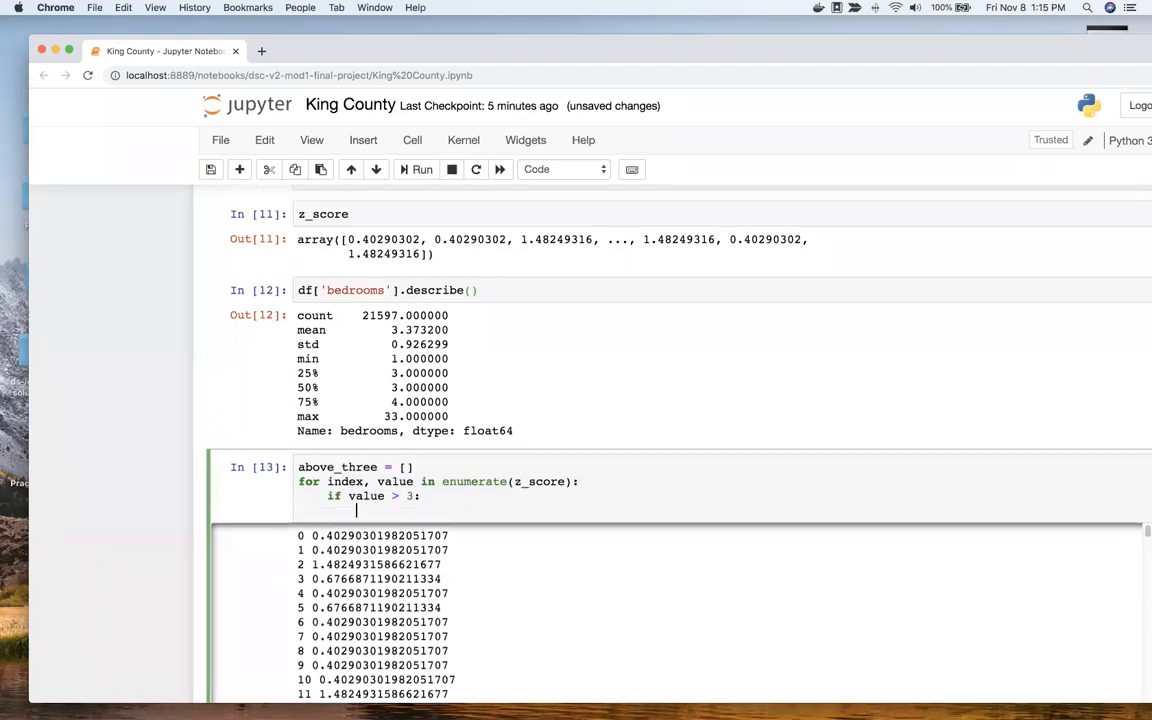
pyautogui.write('above_three')
pyautogui.write('.append(index')
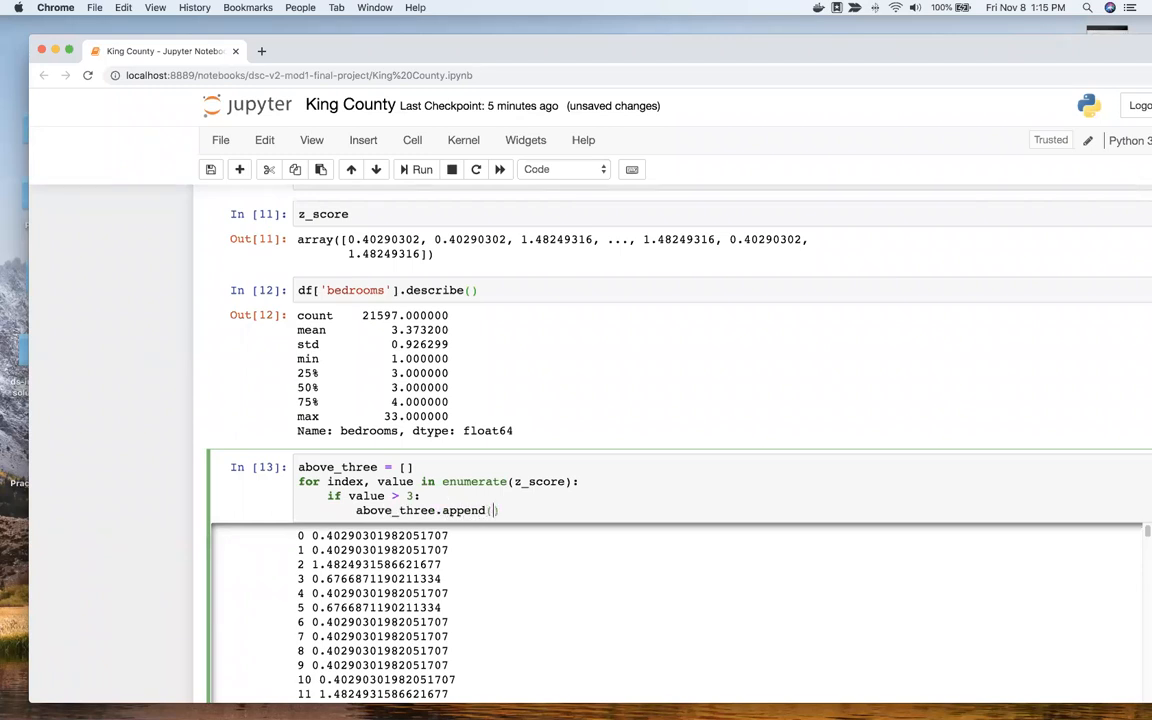
pyautogui.hotkey('shift', 'Return')
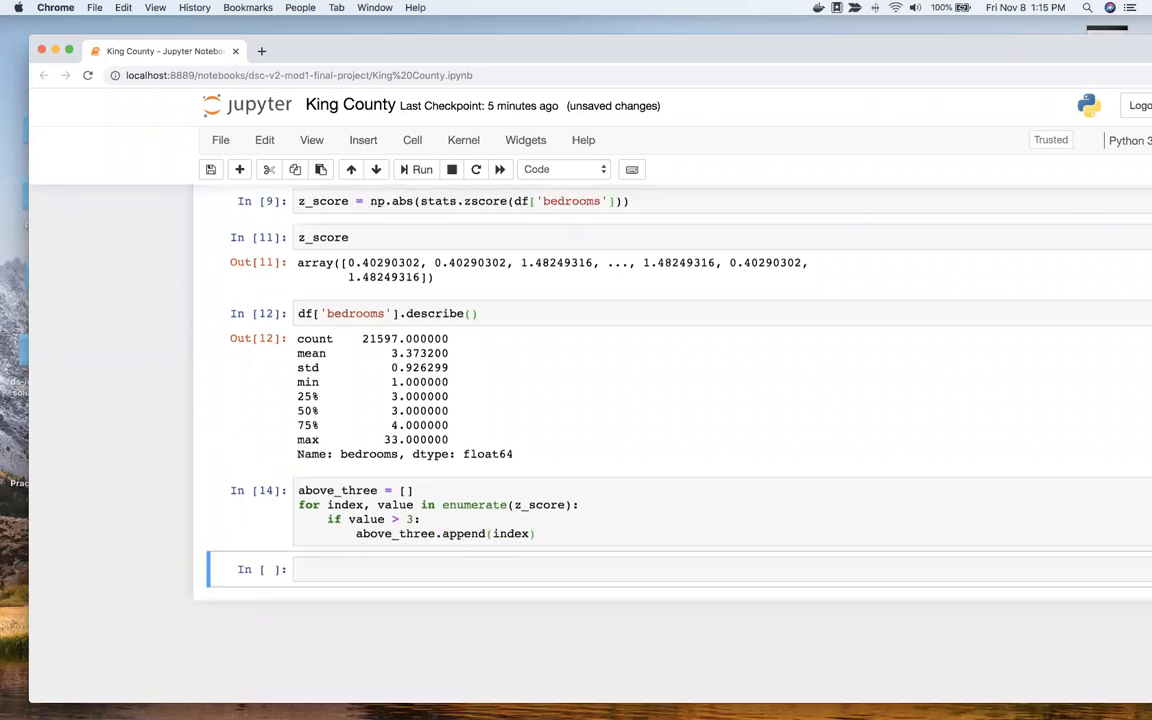
# Output the above_three list of outlier indices in a new cell below the loop
pyautogui.click(370, 566)
pyautogui.write('above_three')
pyautogui.hotkey('shift', 'Return')
pyautogui.scroll(-5, 396, 564)
pyautogui.click(404, 507)
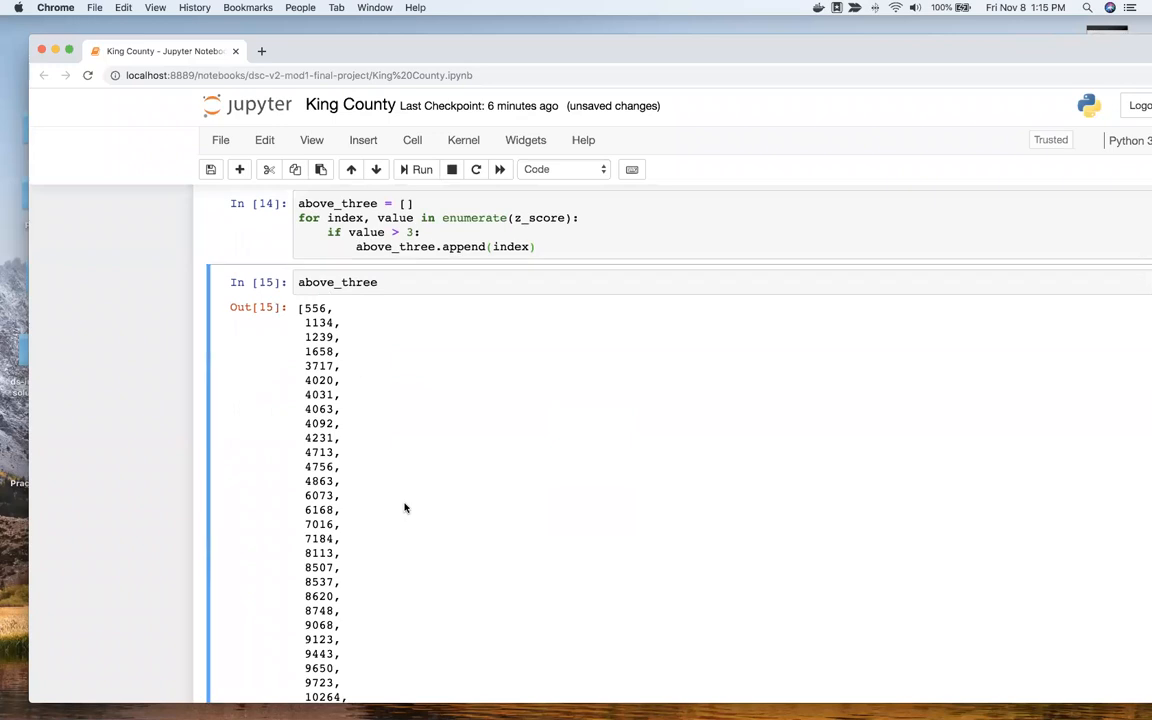
# Look up the first outlier row with df.loc[556] in a new cell and highlight its bedrooms value
pyautogui.hotkey('shift', 'Return')
pyautogui.write('df.loc[')
pyautogui.scroll(15, 414, 473)
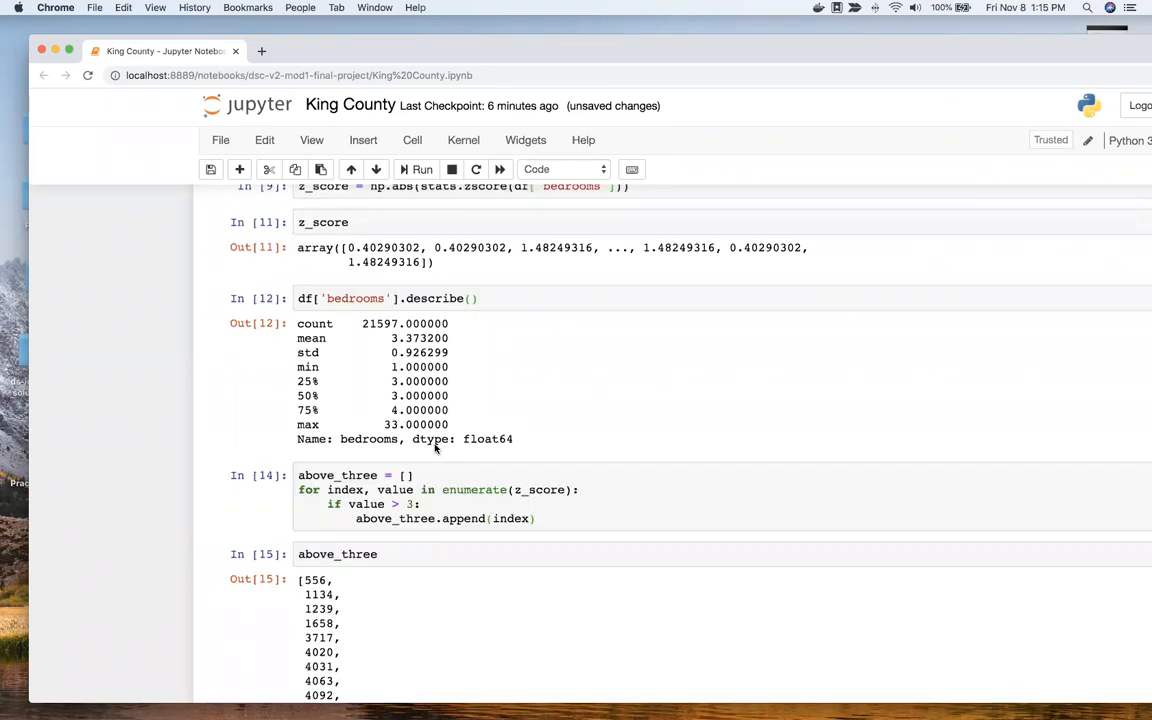
pyautogui.scroll(-15, 435, 448)
pyautogui.write('45')
pyautogui.press('BackSpace')
pyautogui.press('BackSpace')
pyautogui.write('556')
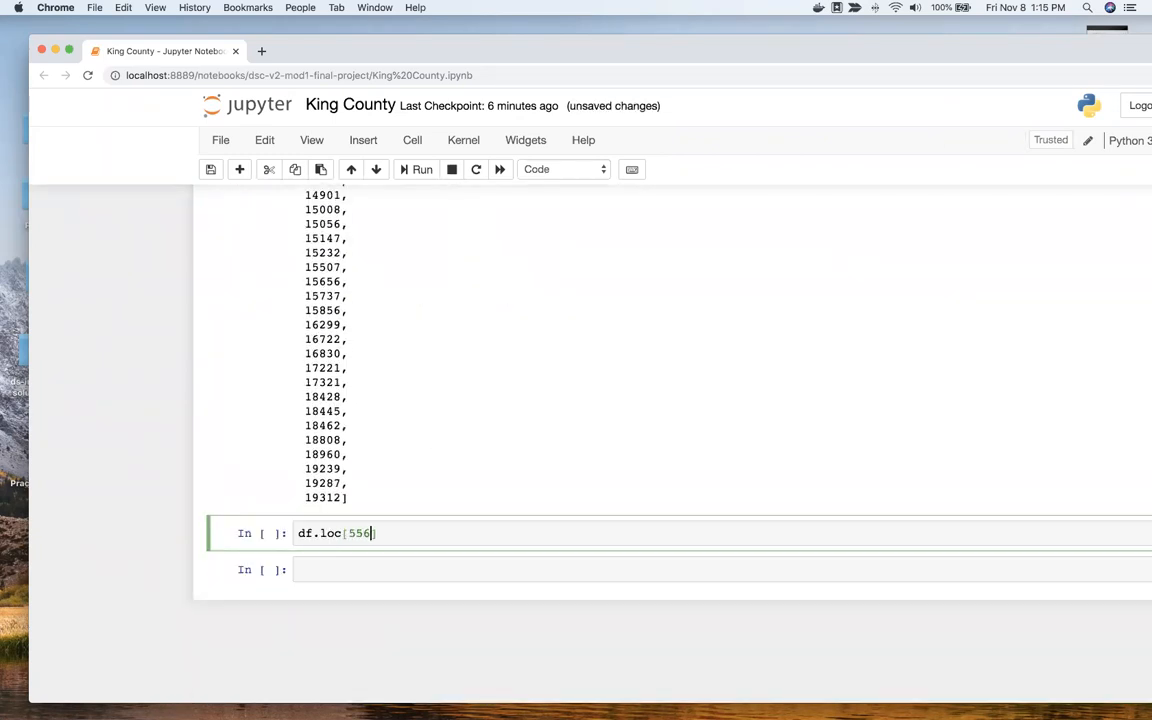
pyautogui.hotkey('shift', 'Return')
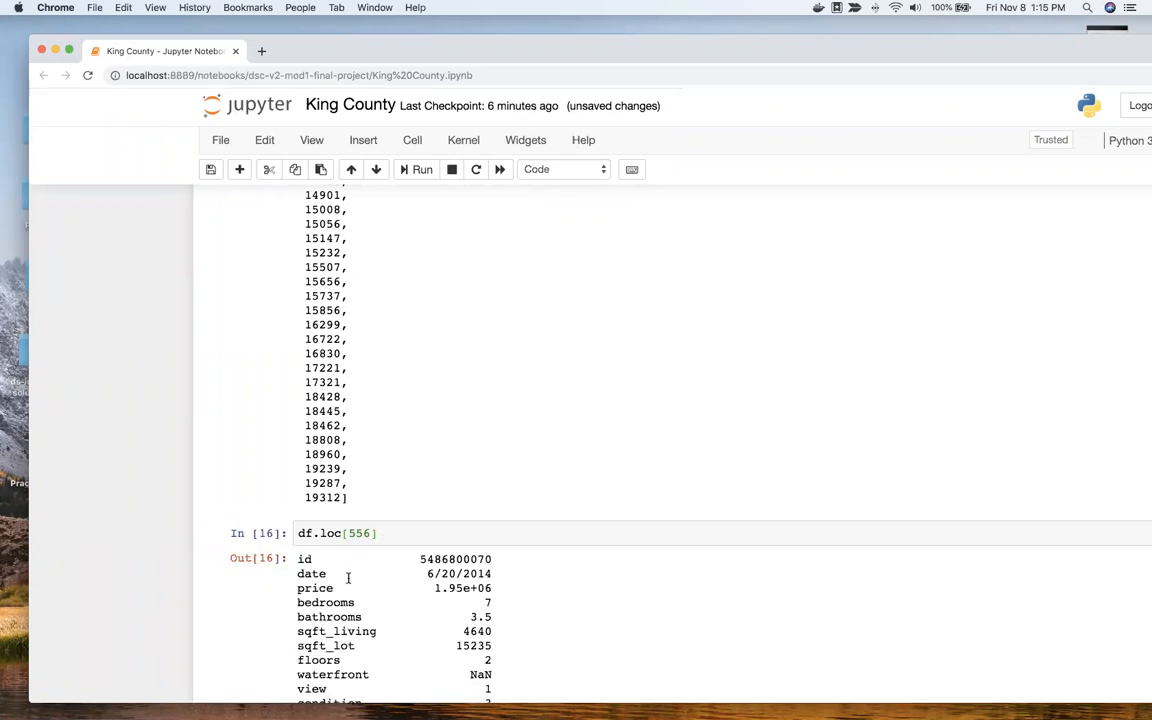
pyautogui.moveTo(321, 601); pyautogui.dragTo(499, 603)
# Change the row lookup to the second index in above_three, df.loc[1134], and rerun the cell
pyautogui.scroll(10, 345, 500)
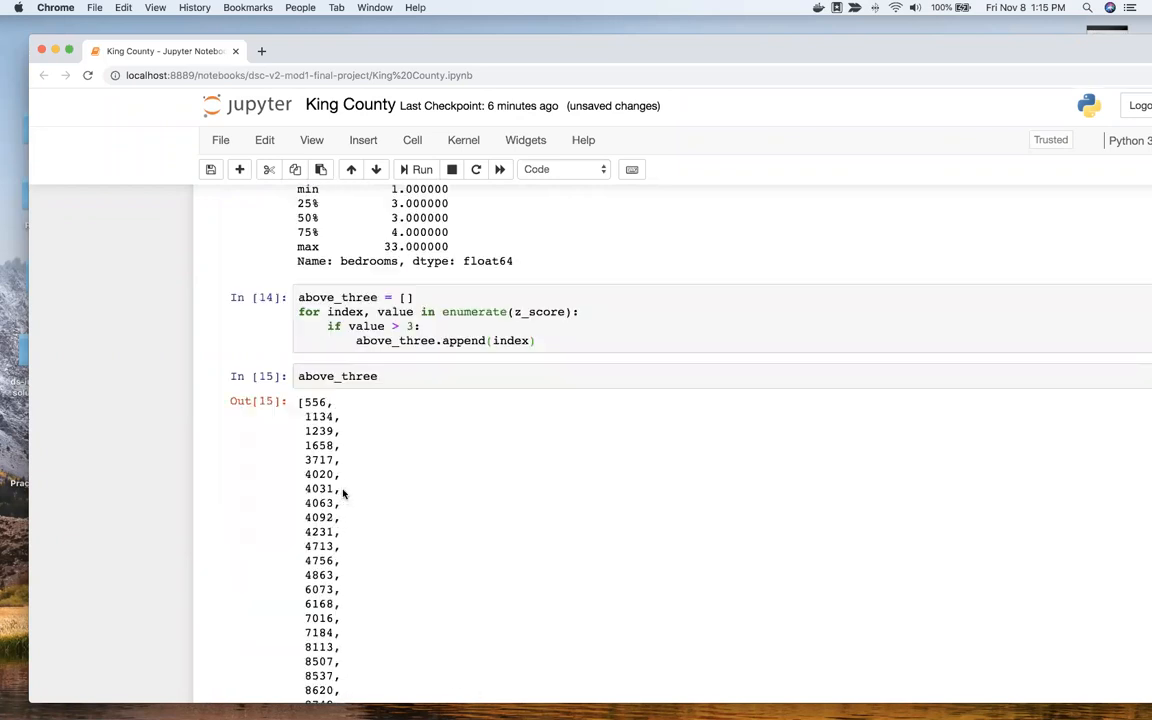
pyautogui.scroll(-10, 313, 430)
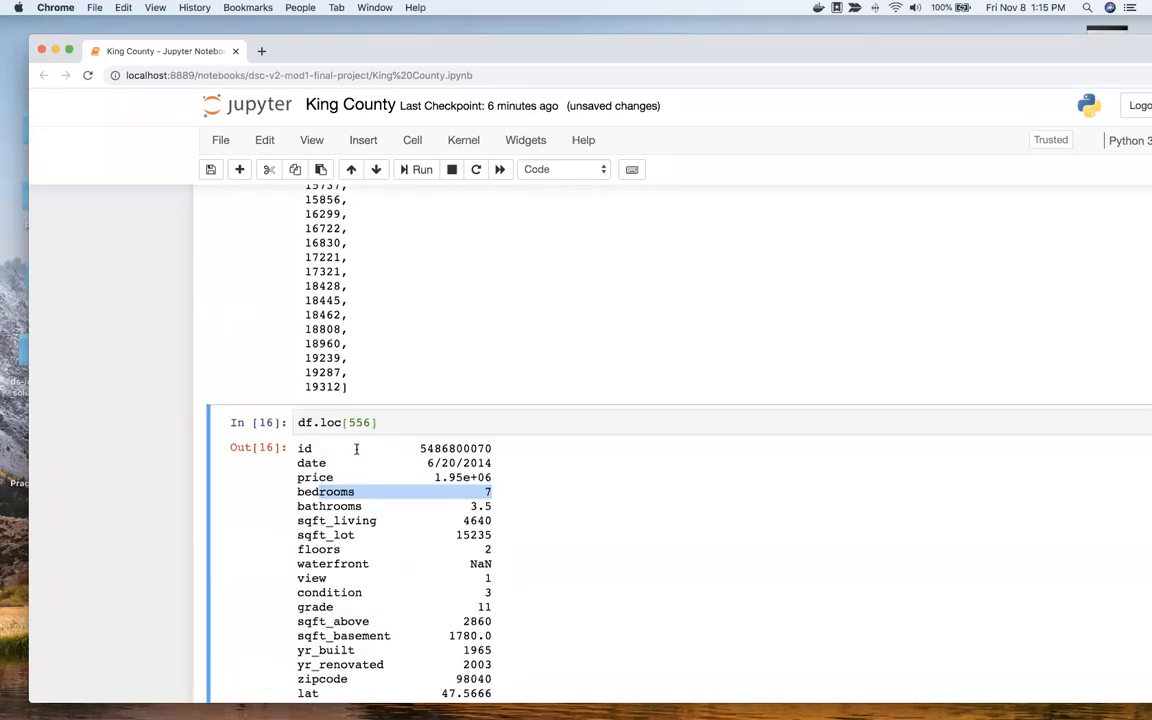
pyautogui.doubleClick(351, 421)
pyautogui.write('1134')
pyautogui.hotkey('shift', 'Return')
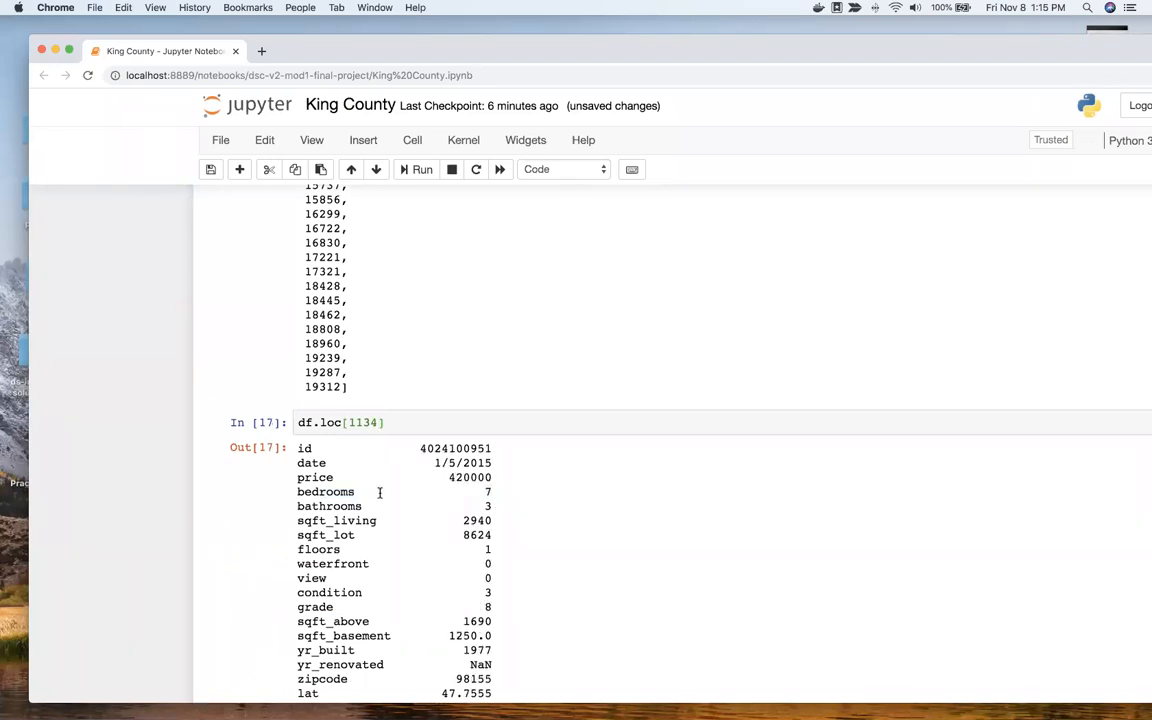
# Replace the row lookup with df_filtered = df.drop(above_three) and run the cell
pyautogui.scroll(10, 381, 476)
pyautogui.scroll(-6, 381, 478)
pyautogui.scroll(-5, 382, 476)
pyautogui.scroll(2, 391, 442)
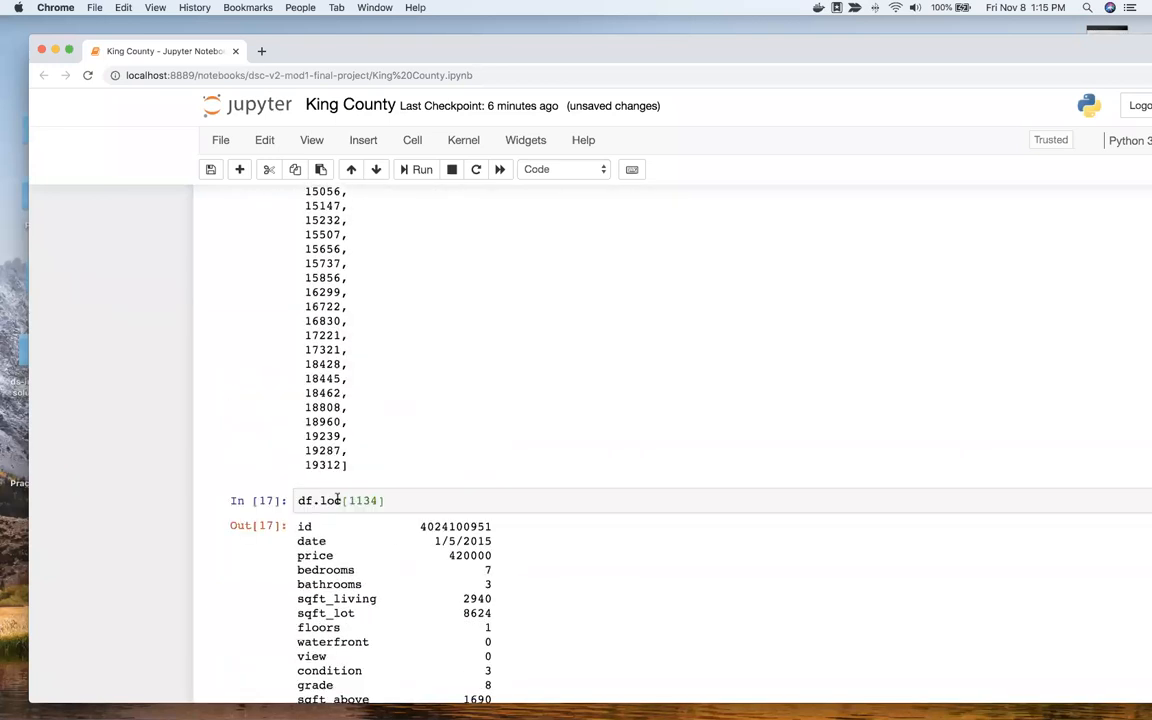
pyautogui.moveTo(398, 494); pyautogui.dragTo(54, 473)
pyautogui.scroll(10, 421, 321)
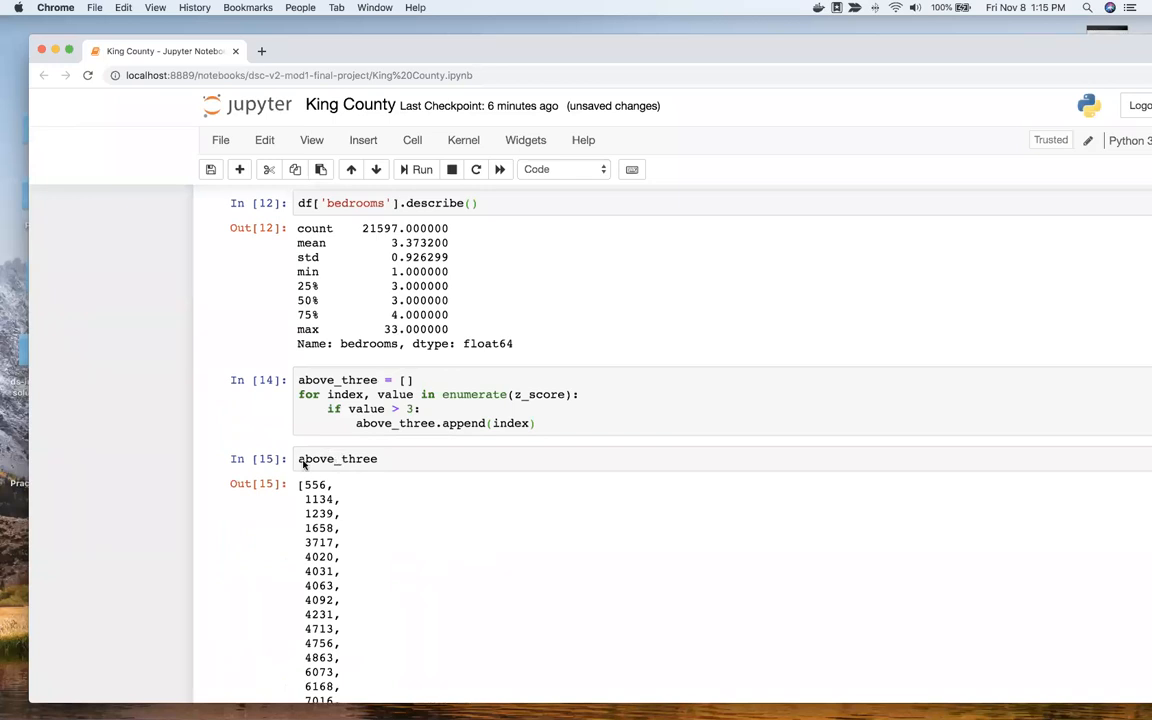
pyautogui.scroll(-10, 490, 443)
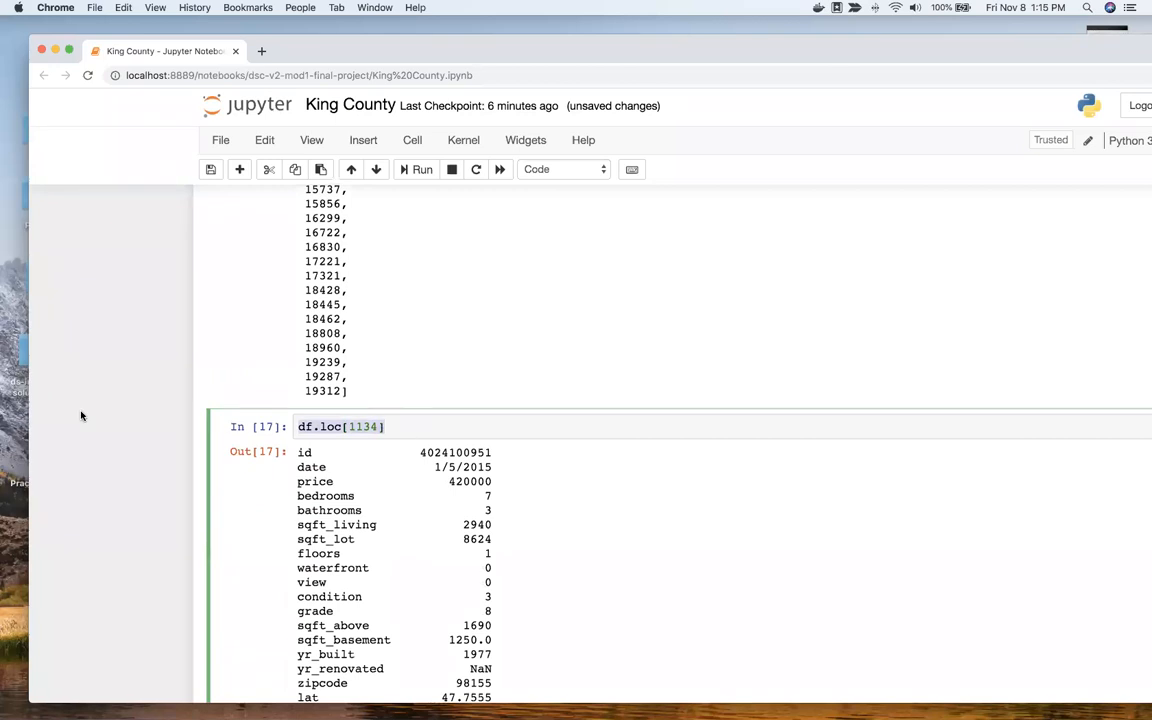
pyautogui.write('df')
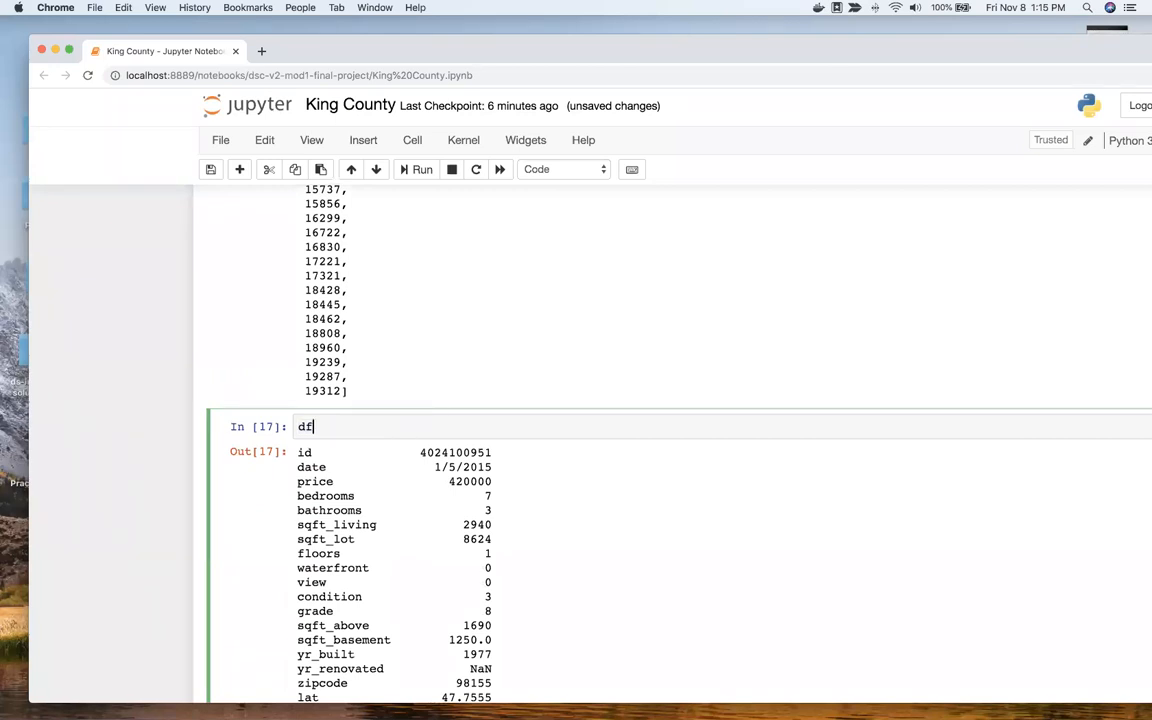
pyautogui.write('_filtered = df.drop(above_three')
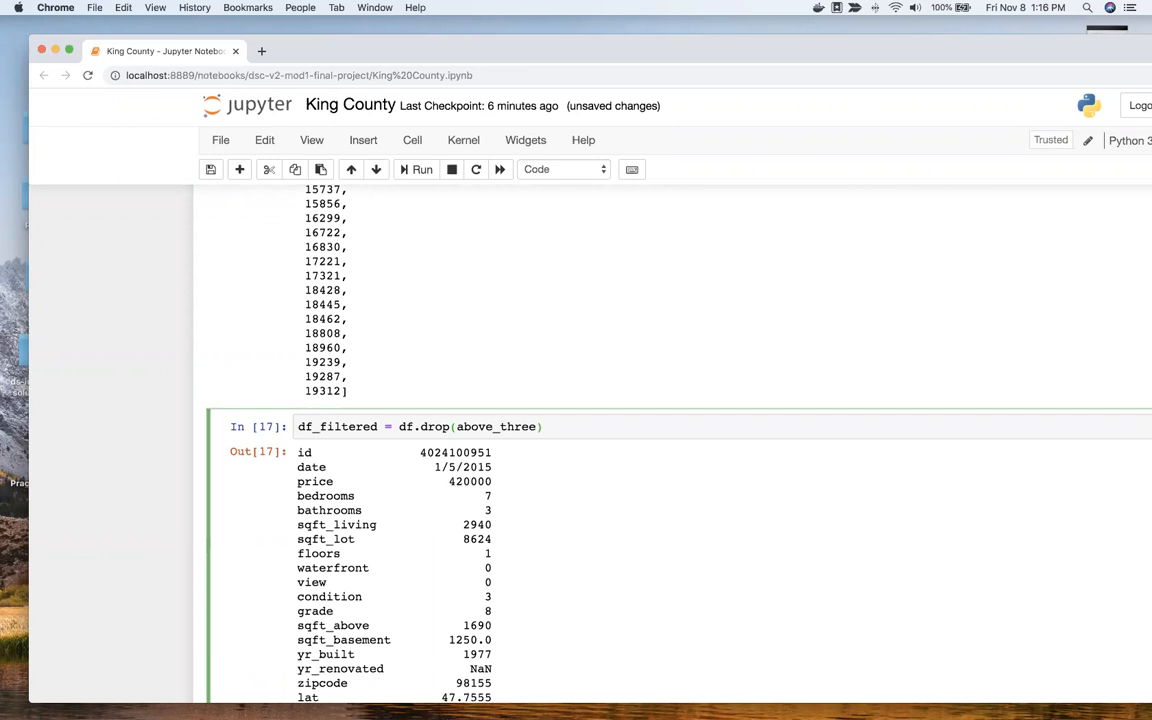
pyautogui.hotkey('shift', 'Return')
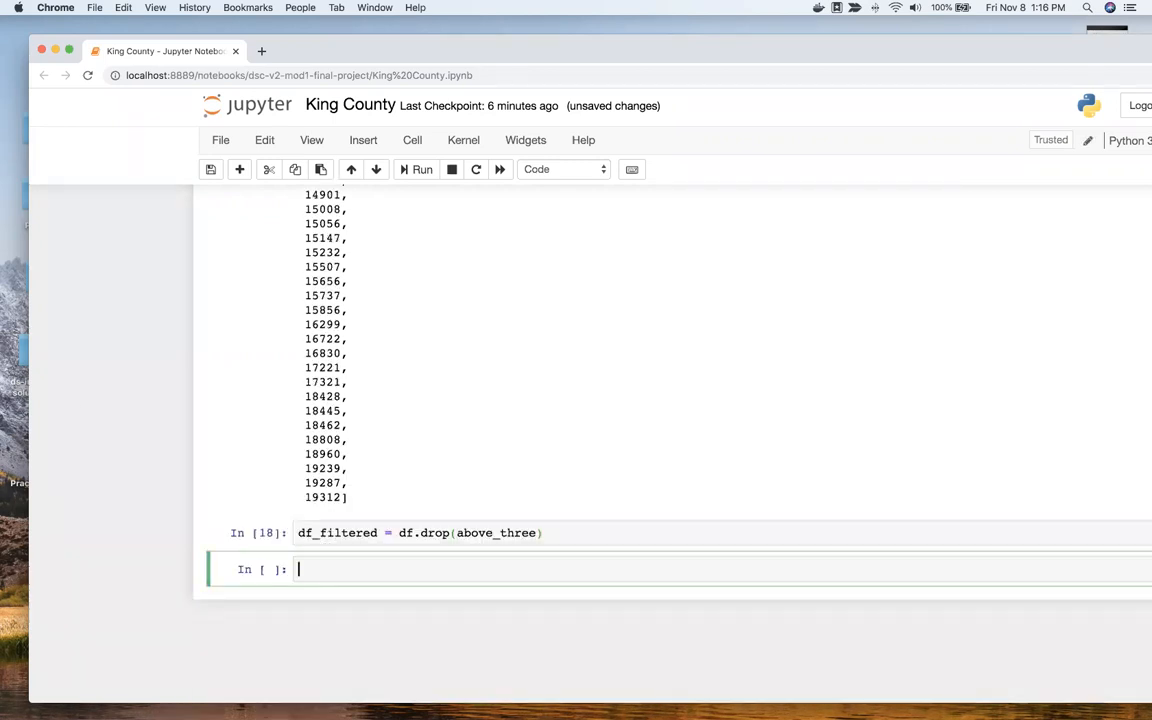
# Add import seaborn as sns on a new line in the notebook's imports cell and rerun it
pyautogui.scroll(20, 105, 354)
pyautogui.click(507, 306)
pyautogui.press('Return')
pyautogui.write('impor')
pyautogui.write('t seaborn as sn')
pyautogui.write('s')
pyautogui.hotkey('shift', 'Return')
# Plot the unfiltered bedrooms column with sns.boxplot(df['bedrooms']) in the empty cell at the notebook's end
pyautogui.scroll(-20, 560, 430)
pyautogui.click(318, 572)
pyautogui.write('sns.')
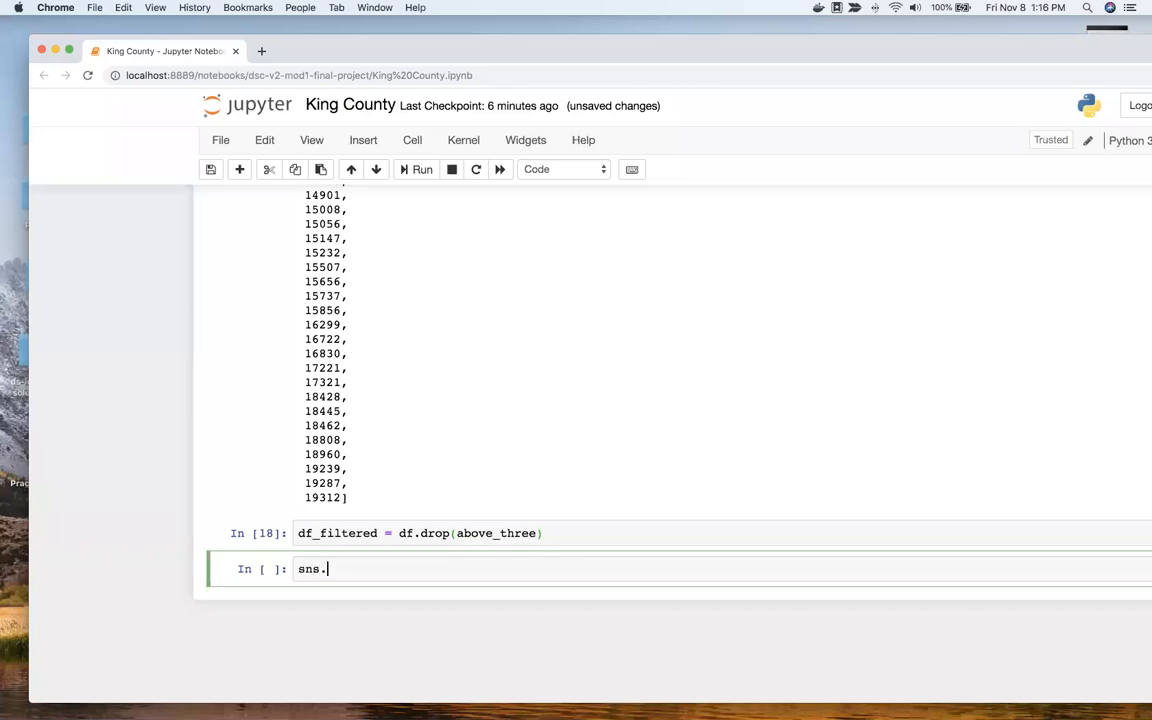
pyautogui.write("boxplot(df['b")
pyautogui.write('edrooms')
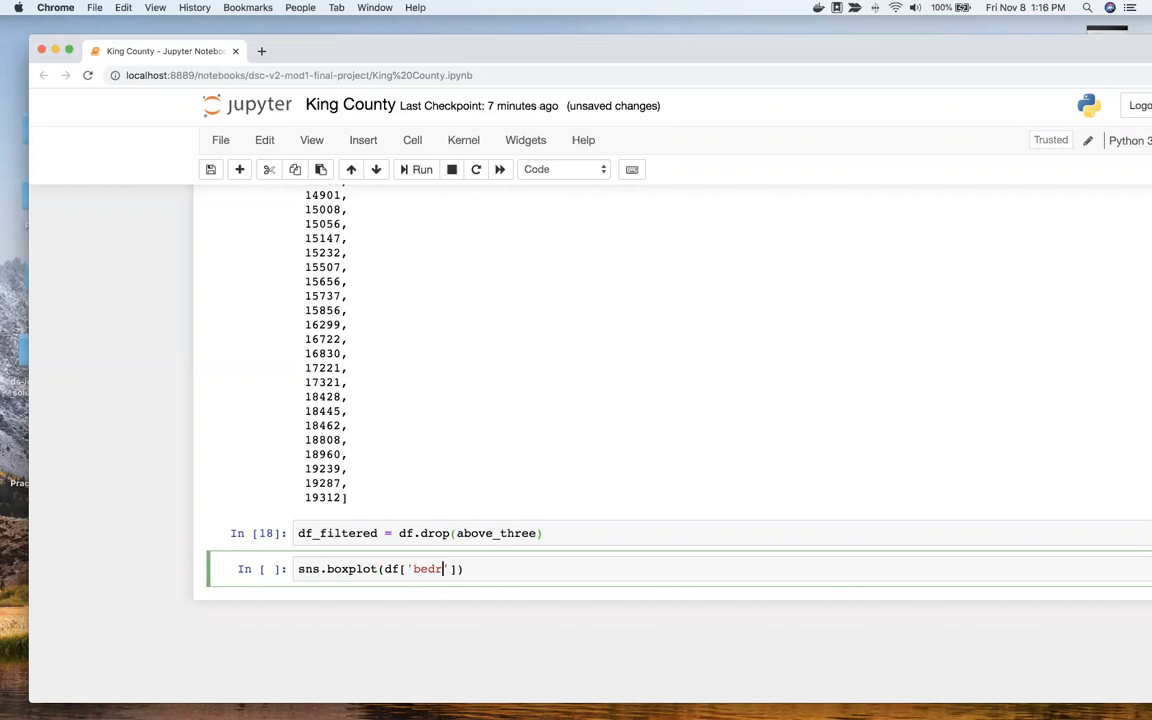
pyautogui.hotkey('shift', 'Return')
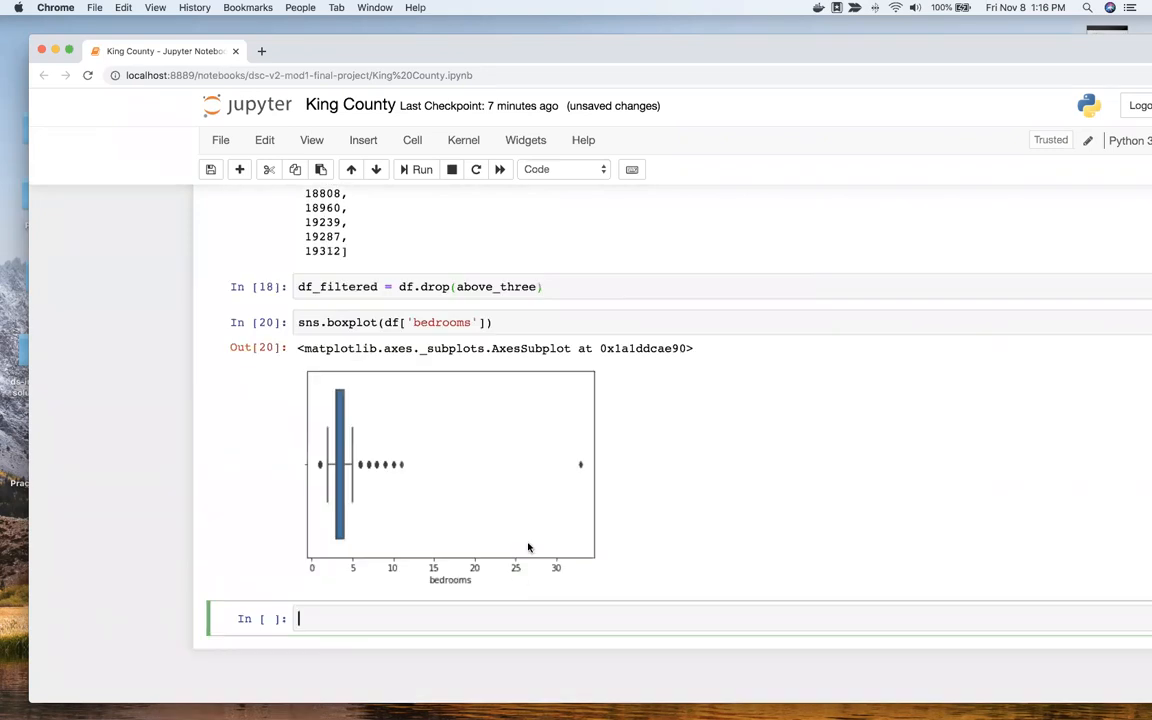
# Plot the filtered bedrooms column with sns.boxplot(df_filtered['bedrooms']) in a new cell
pyautogui.write("sns.bedrooms(df['")
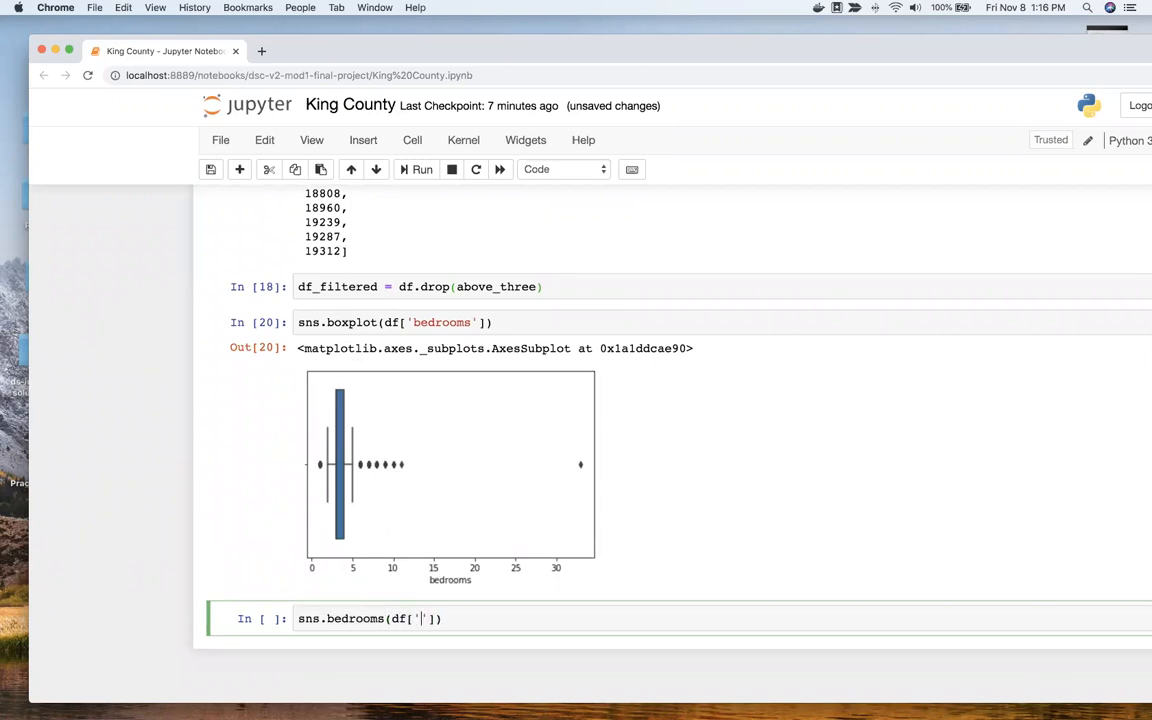
pyautogui.press('Left')
pyautogui.press('Left')
pyautogui.write('_filtered')
pyautogui.press('Right')
pyautogui.press('Right')
pyautogui.write('bedrooms')
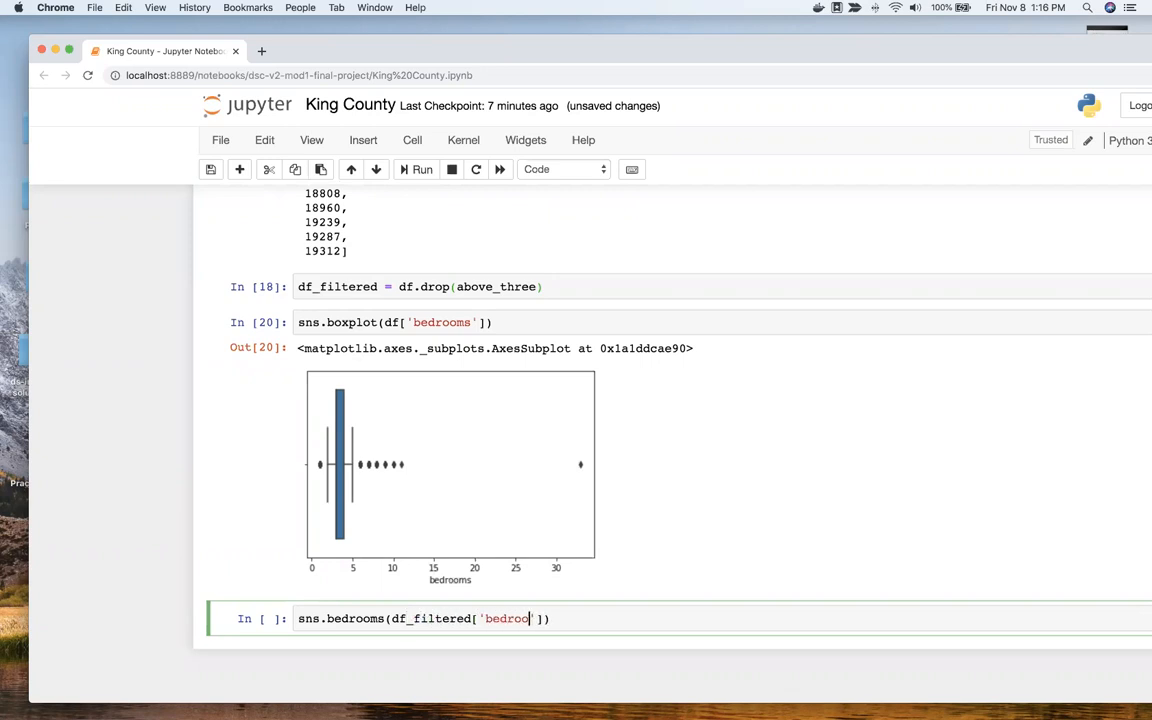
pyautogui.hotkey('shift', 'Return')
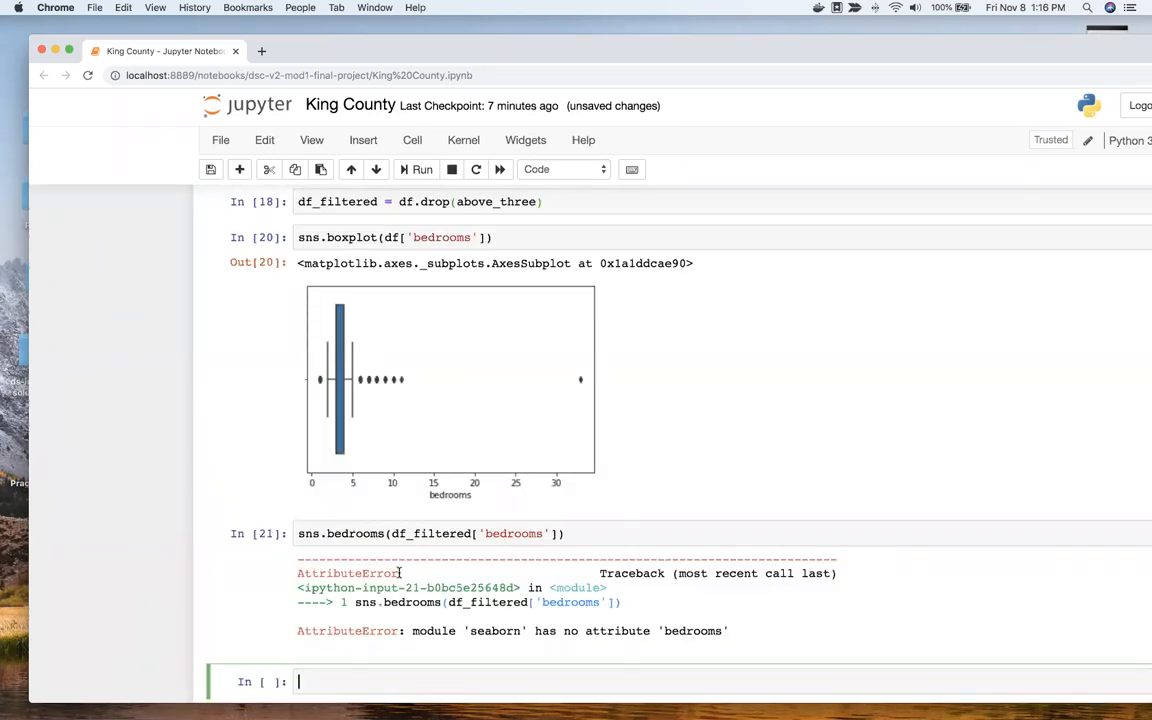
pyautogui.doubleClick(377, 533)
pyautogui.write('boxplot')
pyautogui.hotkey('shift', 'Return')
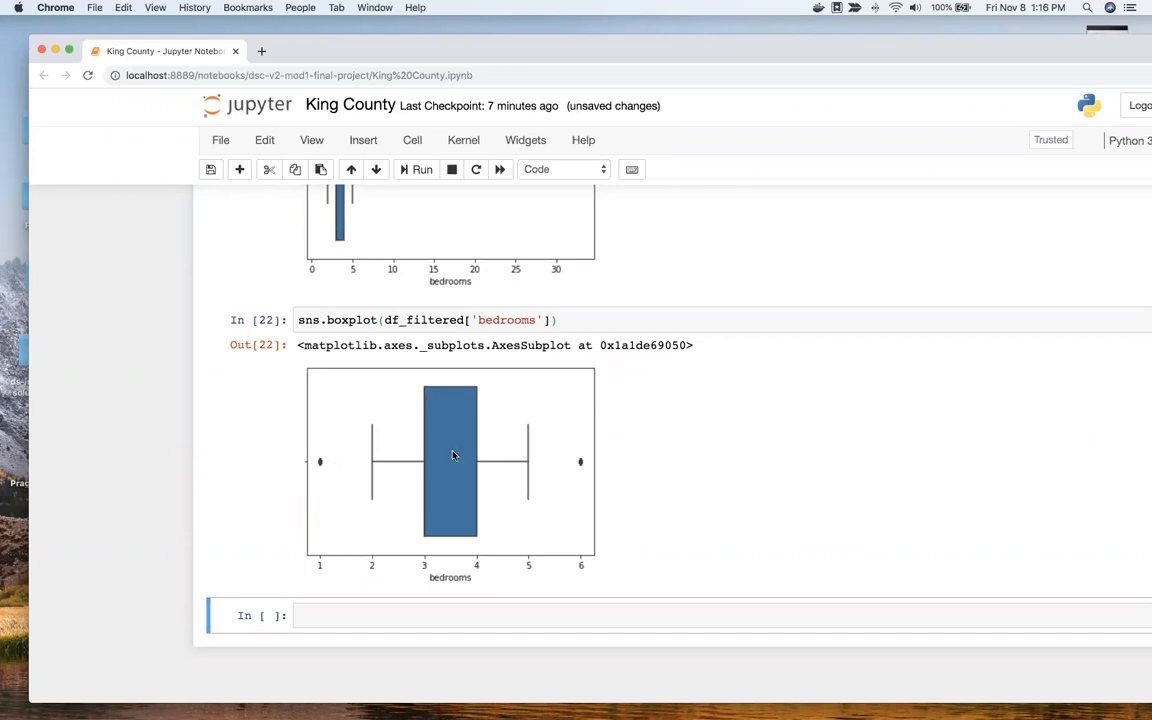
pyautogui.scroll(-2, 452, 463)
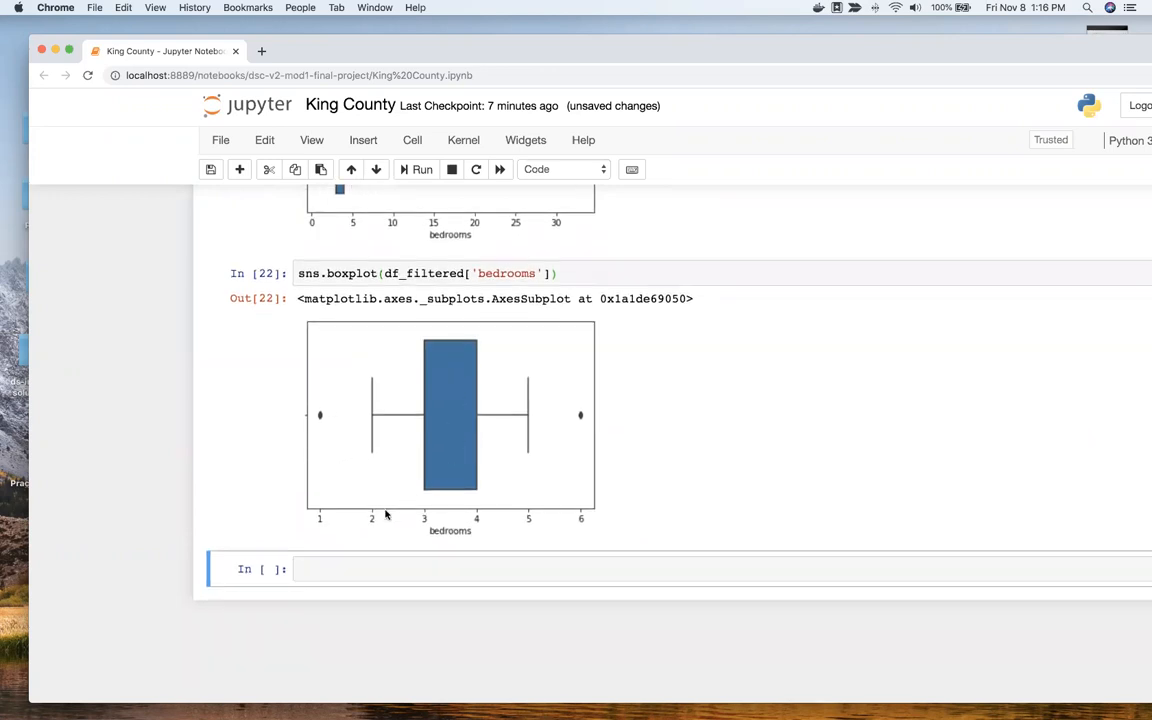
# Review the earlier loop cell and output the z_score array again in a new last cell
pyautogui.scroll(20, 345, 550)
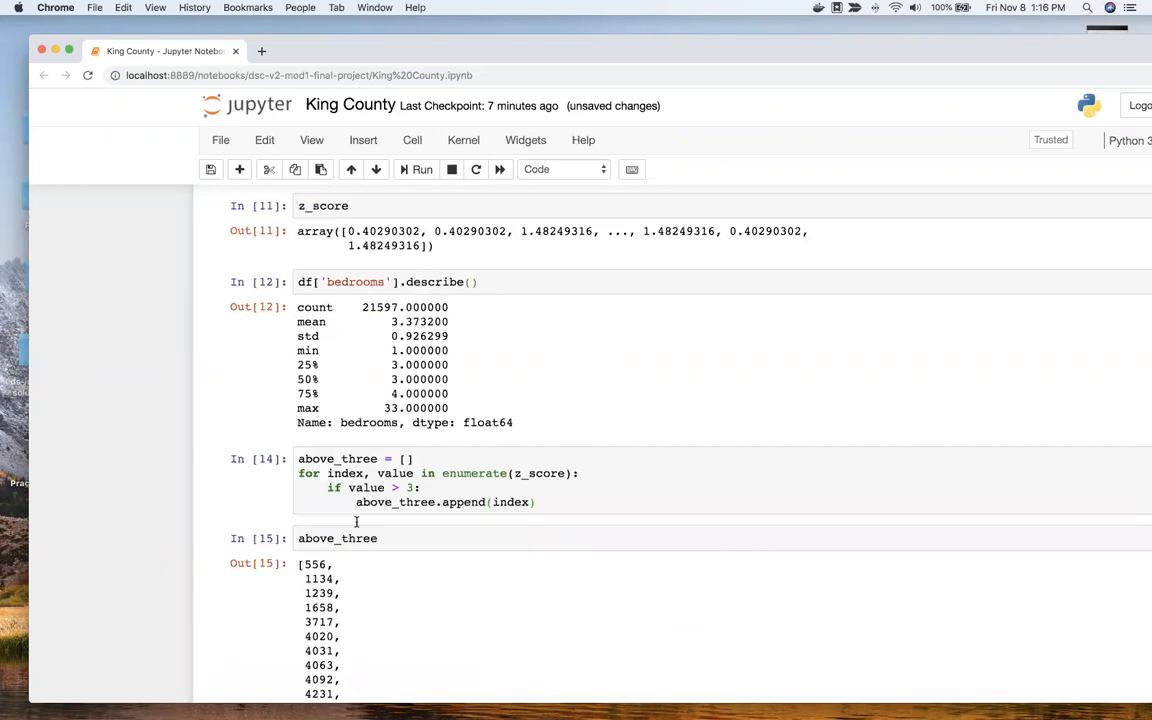
pyautogui.scroll(-20, 350, 330)
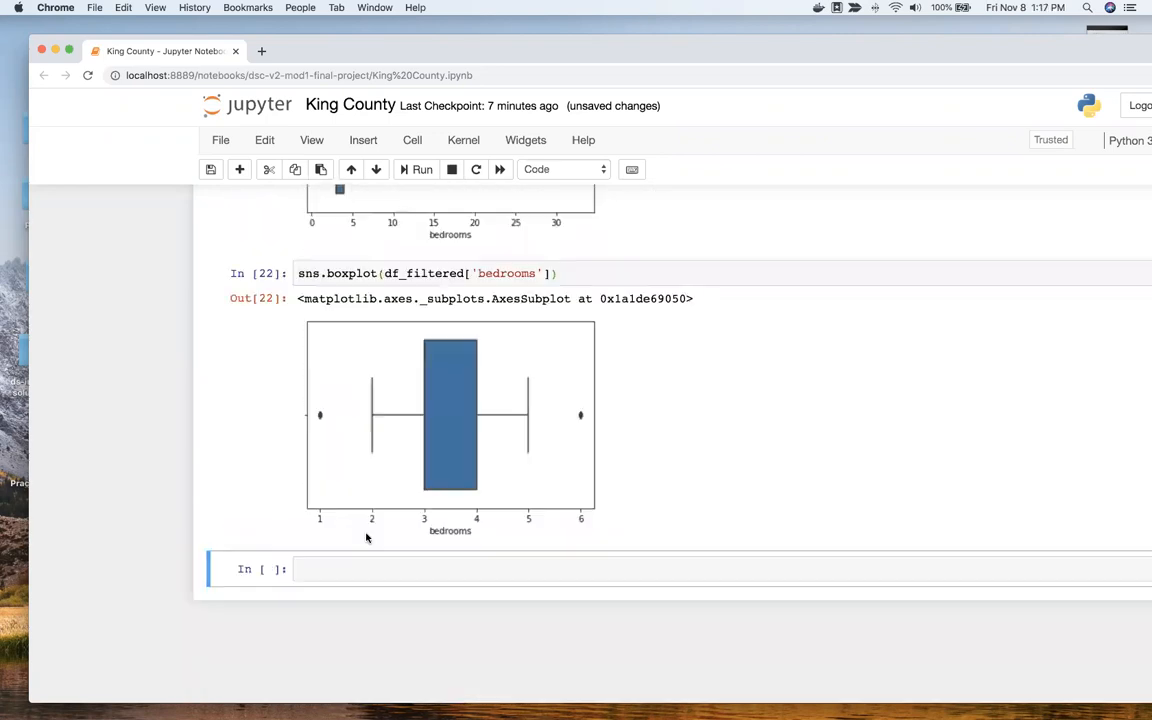
pyautogui.click(333, 567)
pyautogui.write('z_scores')
pyautogui.hotkey('shift', 'Return')
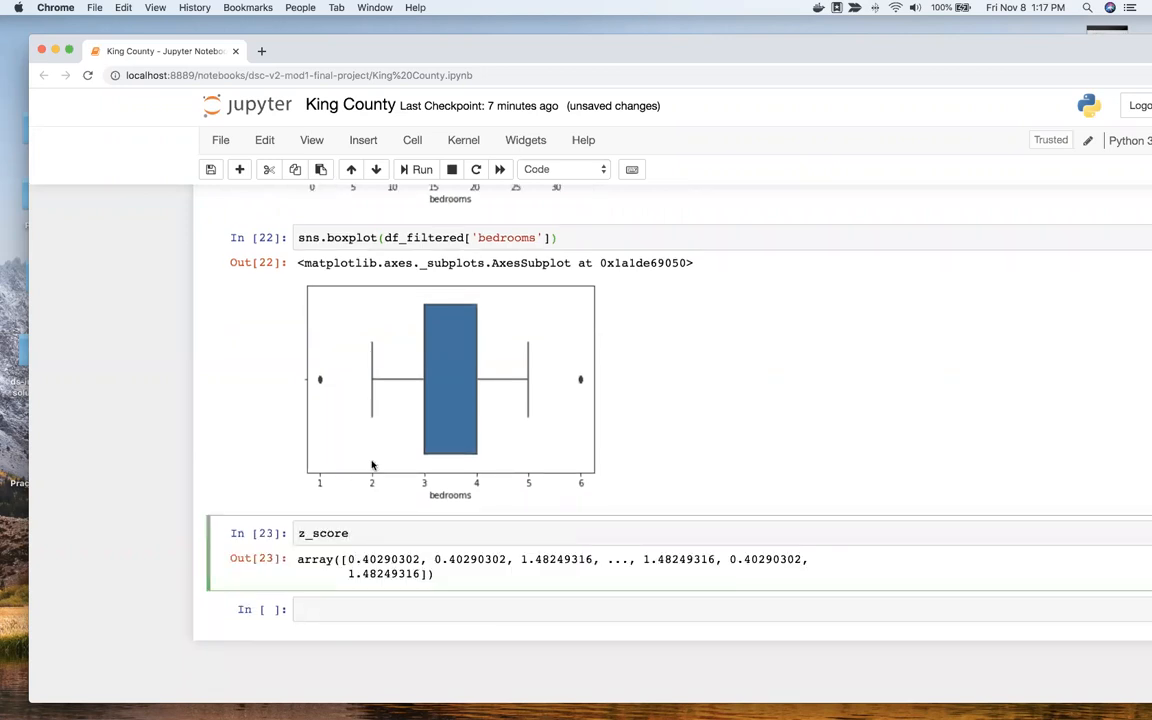
# Turn the z_score cell into the column assignment df['z_score_bedrooms'] = z_score and run it
pyautogui.write("df['")
pyautogui.click(379, 533)
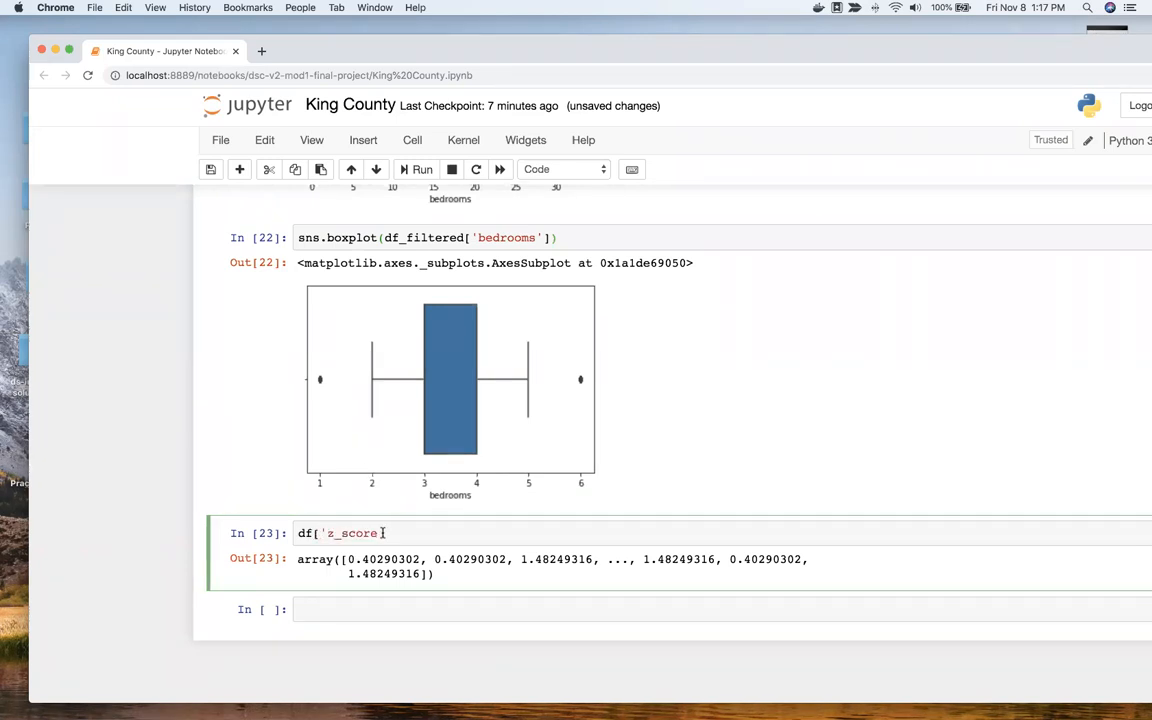
pyautogui.write("_bedrooms'= z")
pyautogui.press('Tab')
pyautogui.press('Return')
pyautogui.hotkey('shift', 'Return')
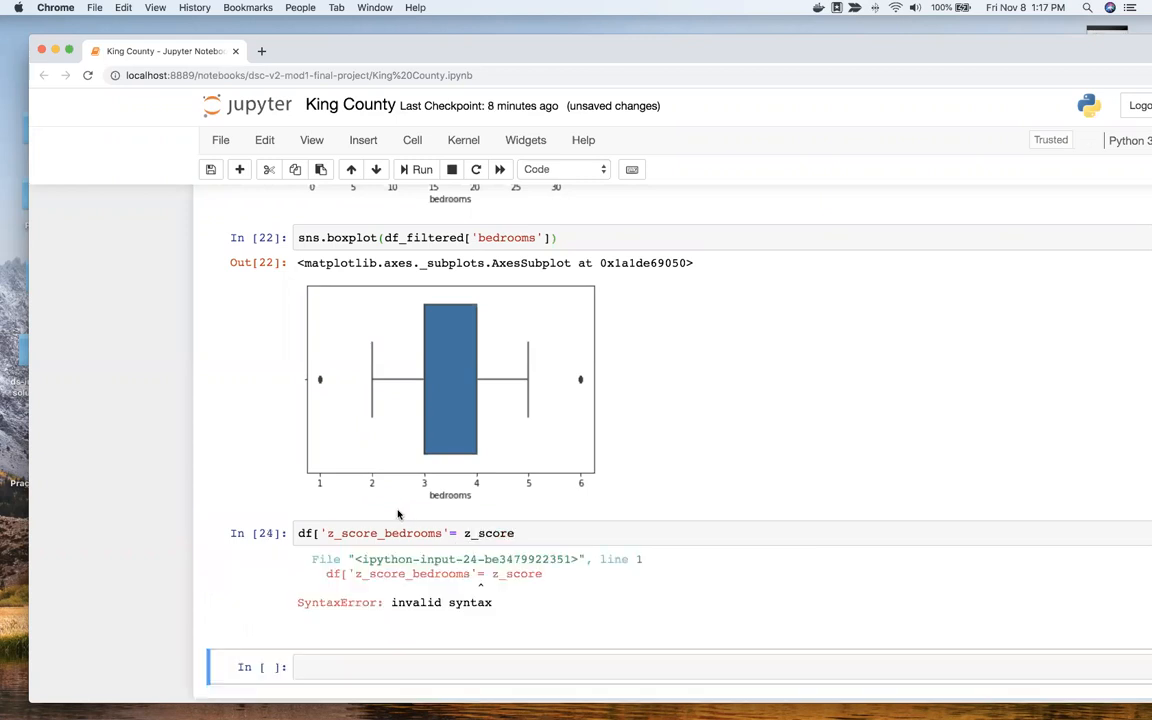
pyautogui.click(390, 533)
pyautogui.click(450, 533)
pyautogui.write(']')
pyautogui.hotkey('shift', 'Return')
# In a new cell, run df_filtered1 = df.loc[df['z_score_bedrooms'] < 3] to keep only the non-outlier rows
pyautogui.write('df')
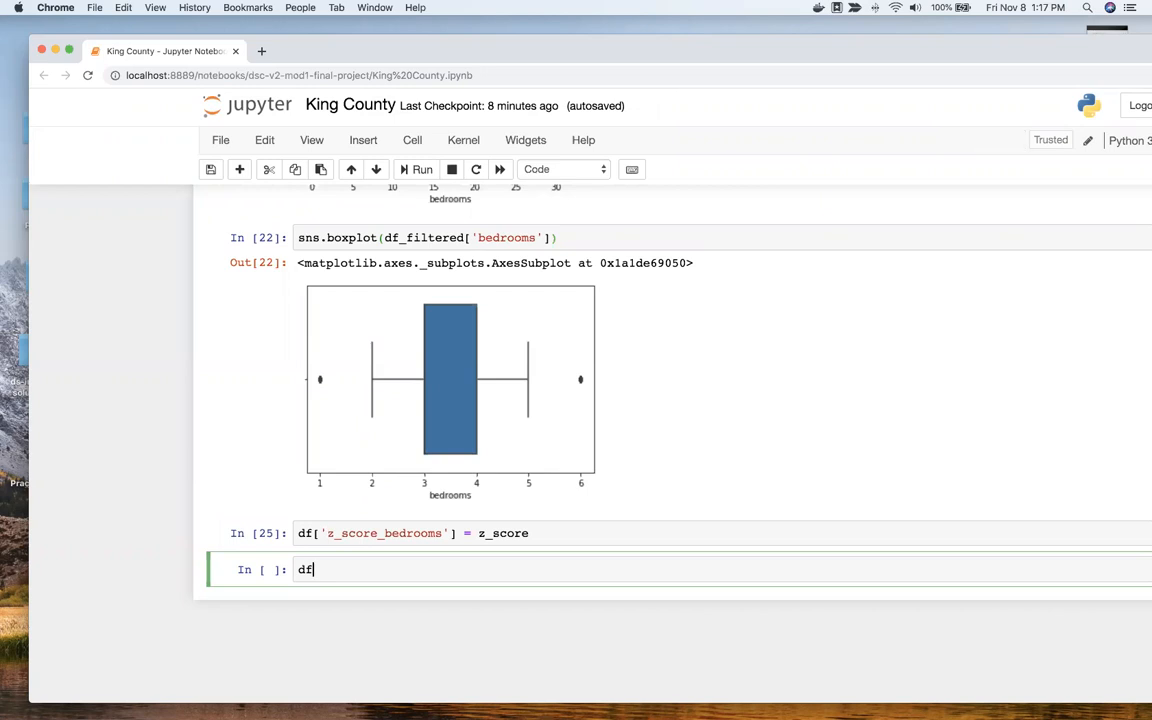
pyautogui.write('_filtered1')
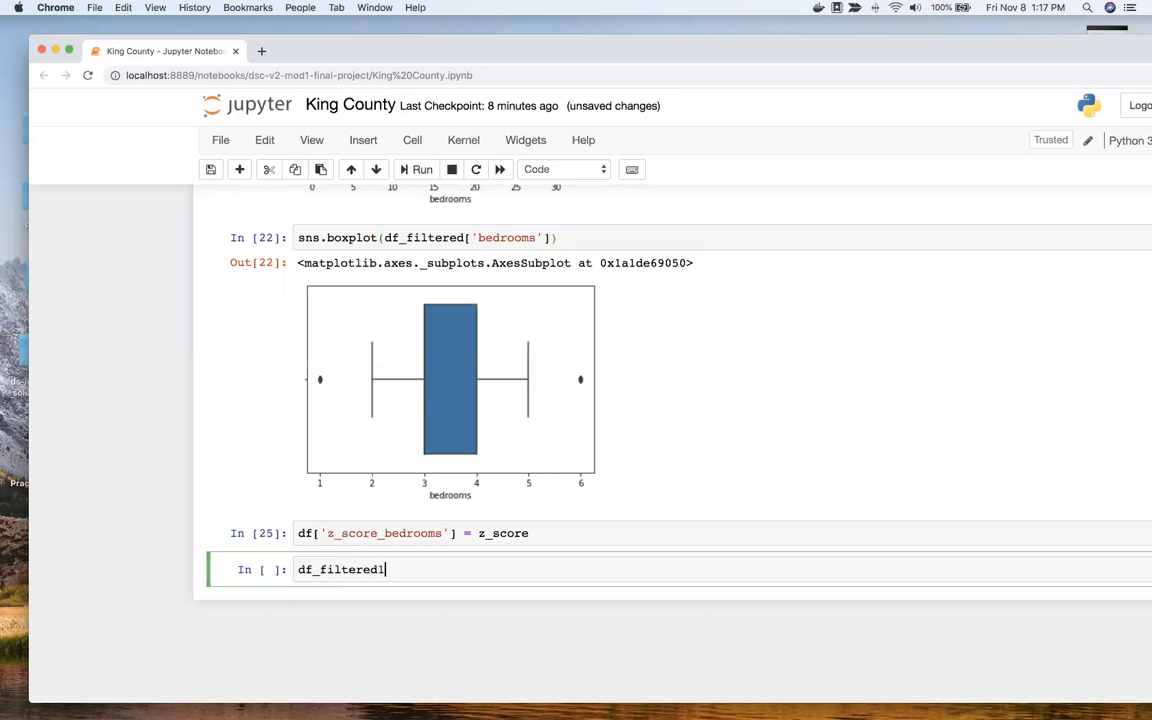
pyautogui.write(" = df.loc[df['z")
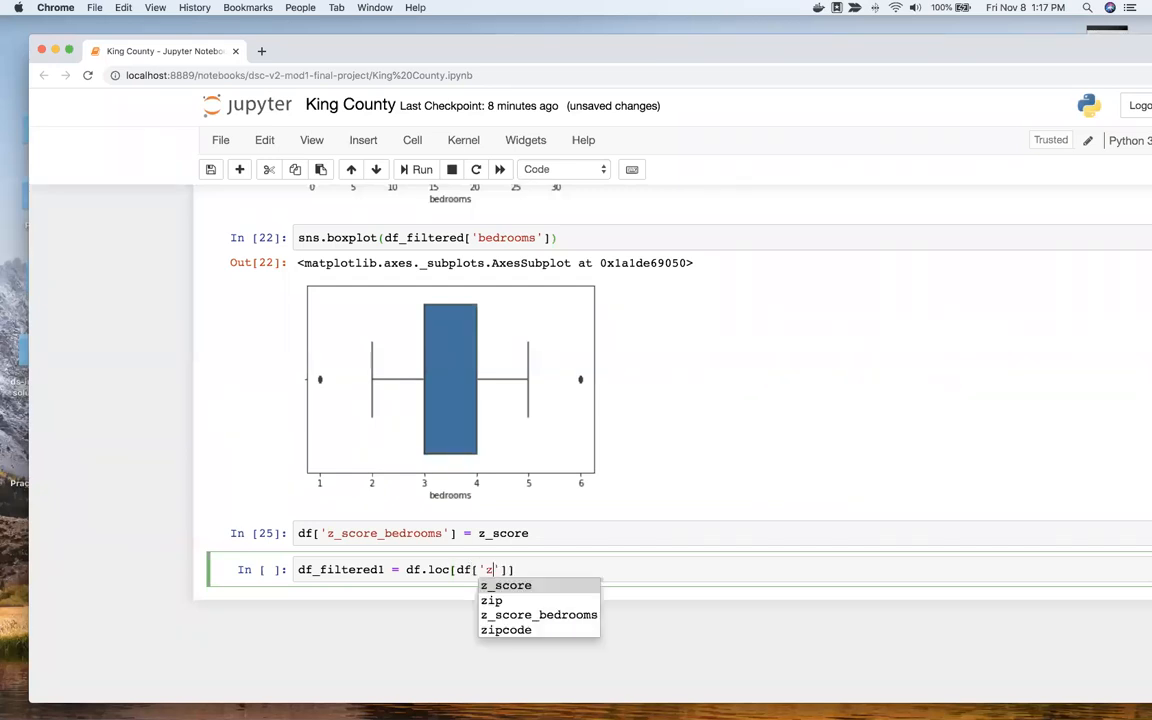
pyautogui.press('Down')
pyautogui.press('Down')
pyautogui.press('Return')
pyautogui.press('Right')
pyautogui.write('< 3')
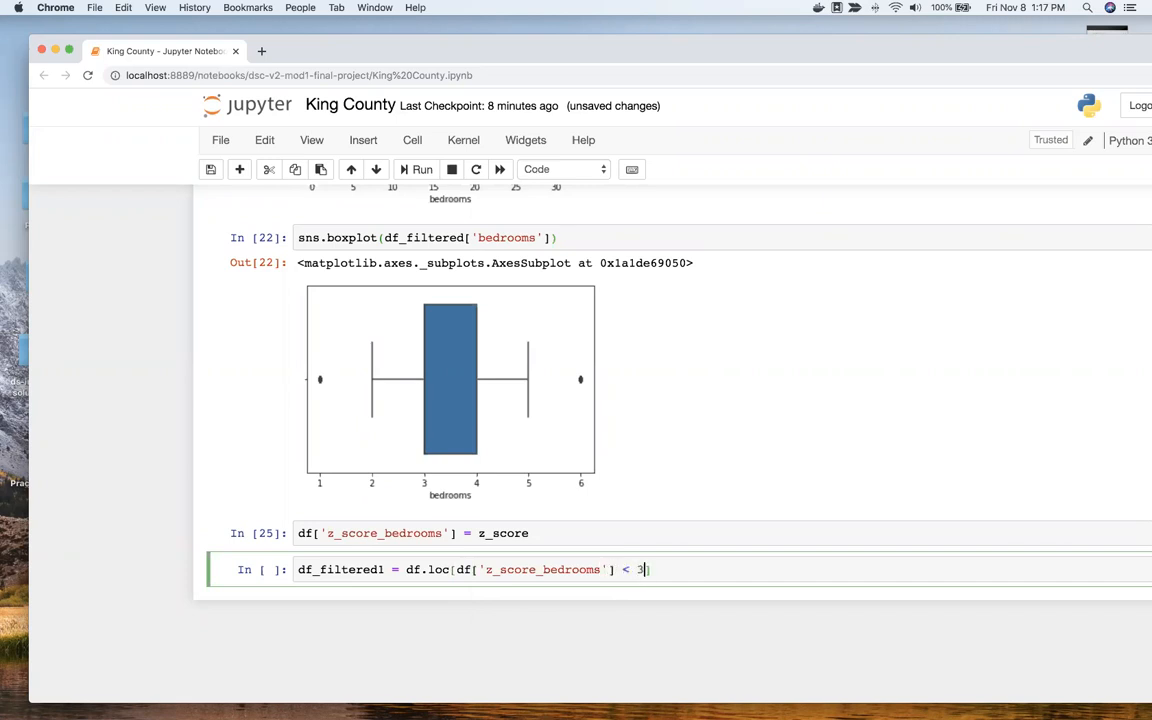
pyautogui.hotkey('shift', 'Return')
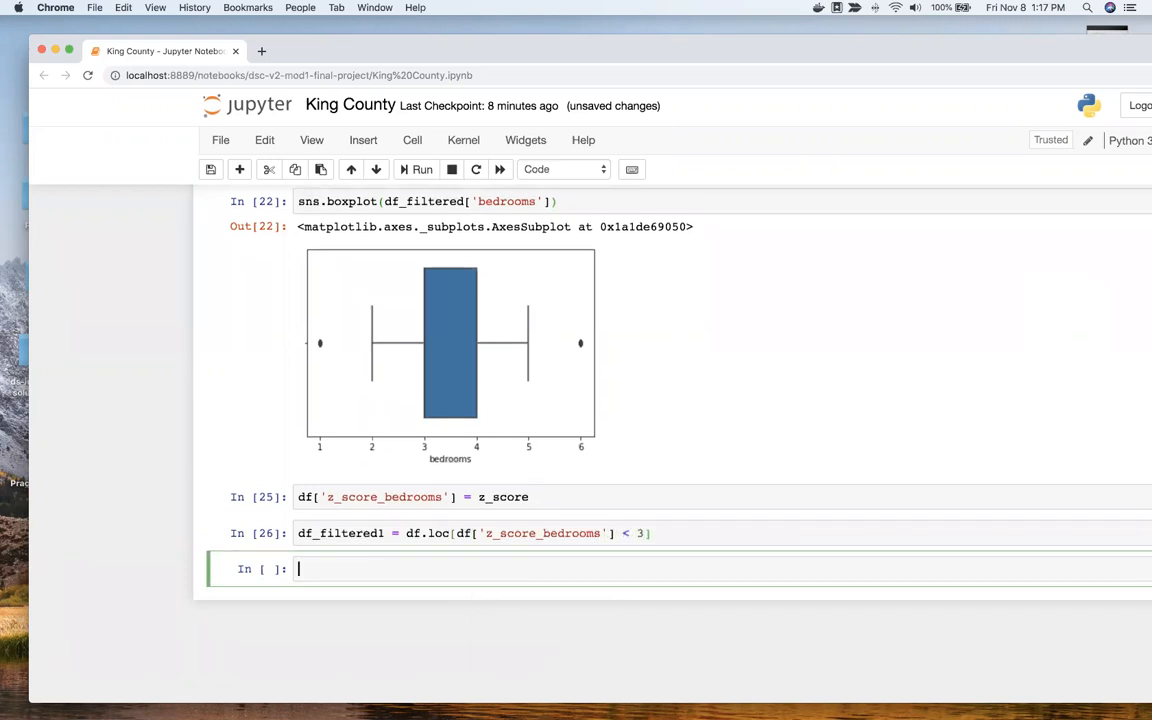
# Plot the newly filtered data with sns.boxplot(df_filtered1['bedrooms']) in a new cell
pyautogui.write("sns.boxplot(df['")
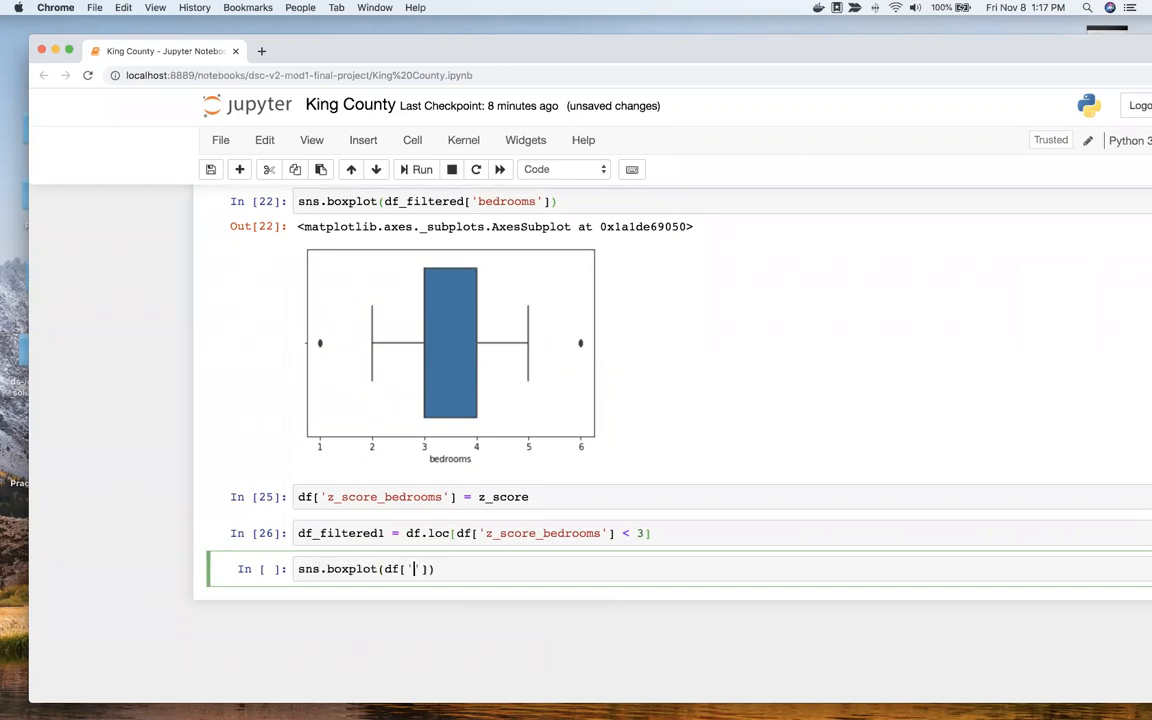
pyautogui.press('BackSpace')
pyautogui.press('BackSpace')
pyautogui.write('_fil')
pyautogui.press('Tab')
pyautogui.press('Down')
pyautogui.press('Return')
pyautogui.write("['bedrooms")
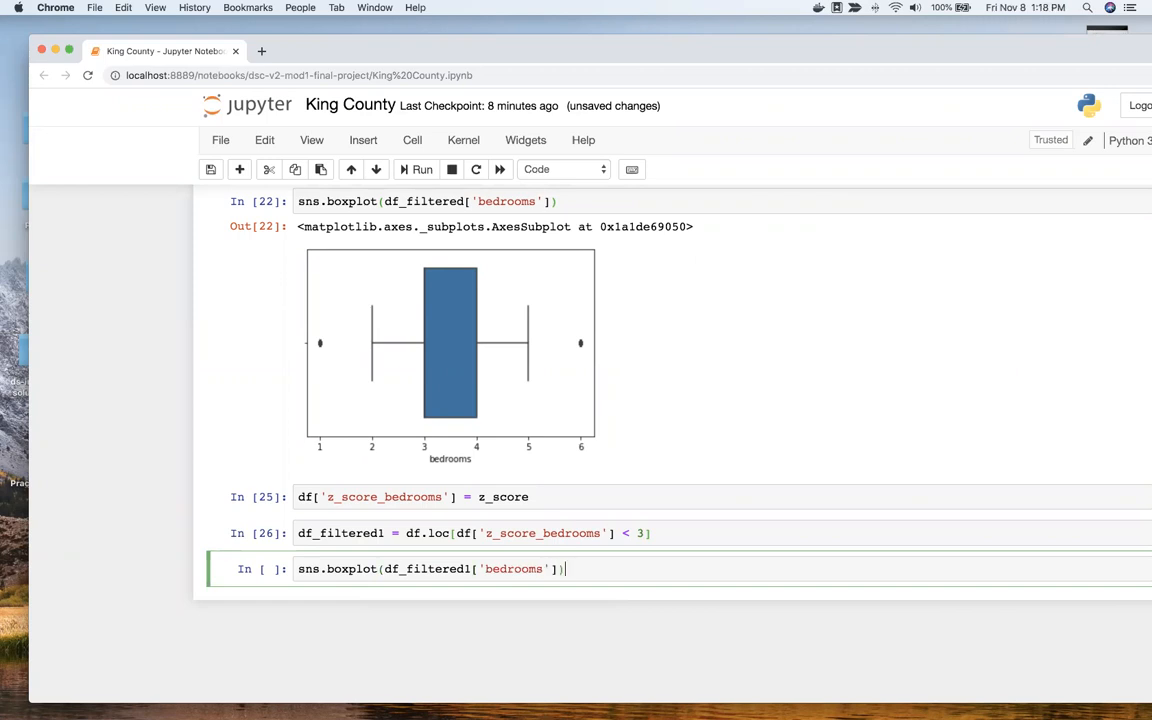
pyautogui.hotkey('shift', 'Return')
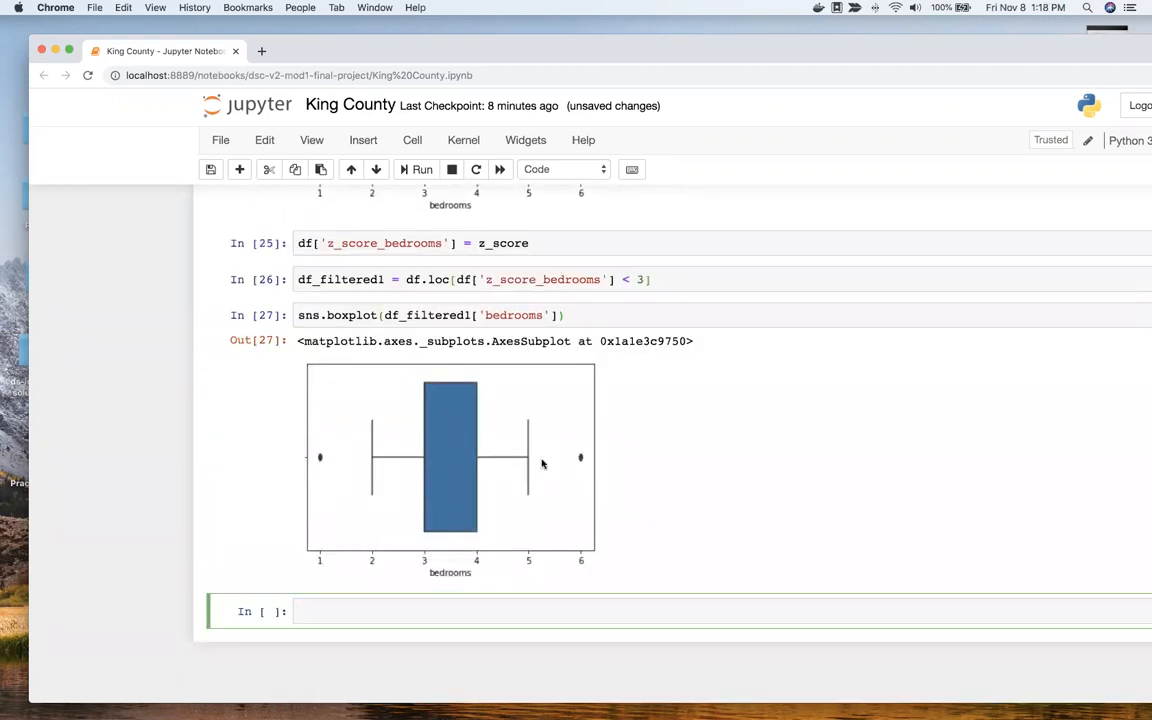
pyautogui.scroll(2, 432, 412)
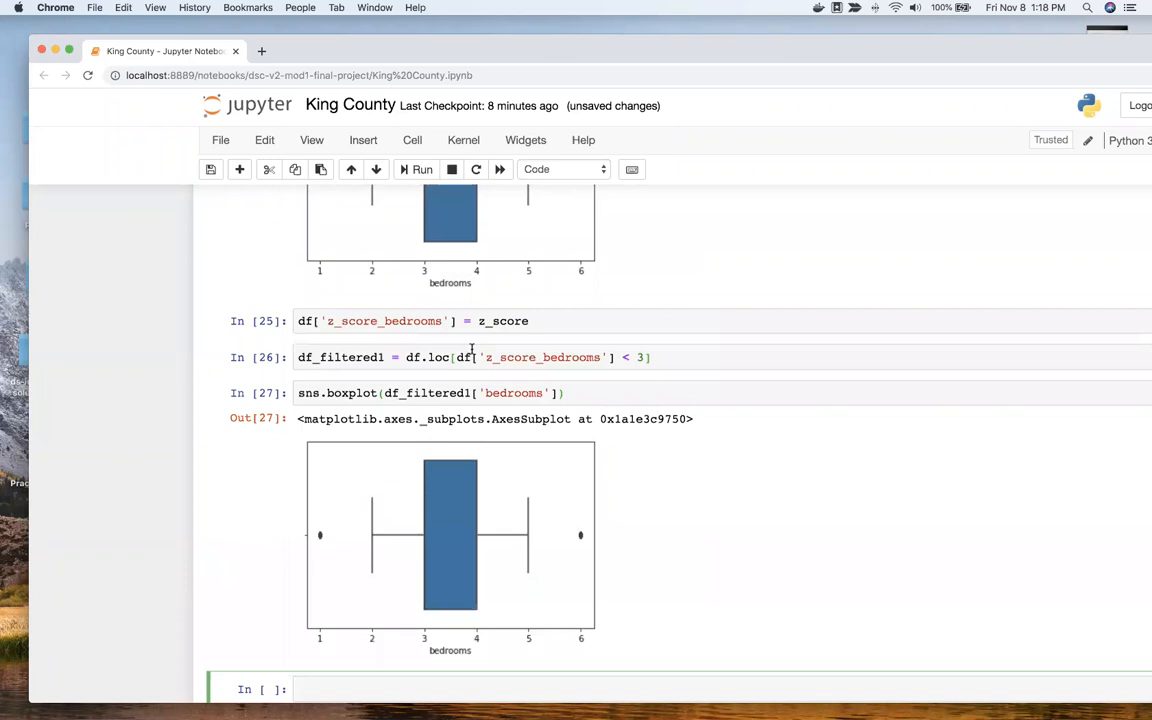